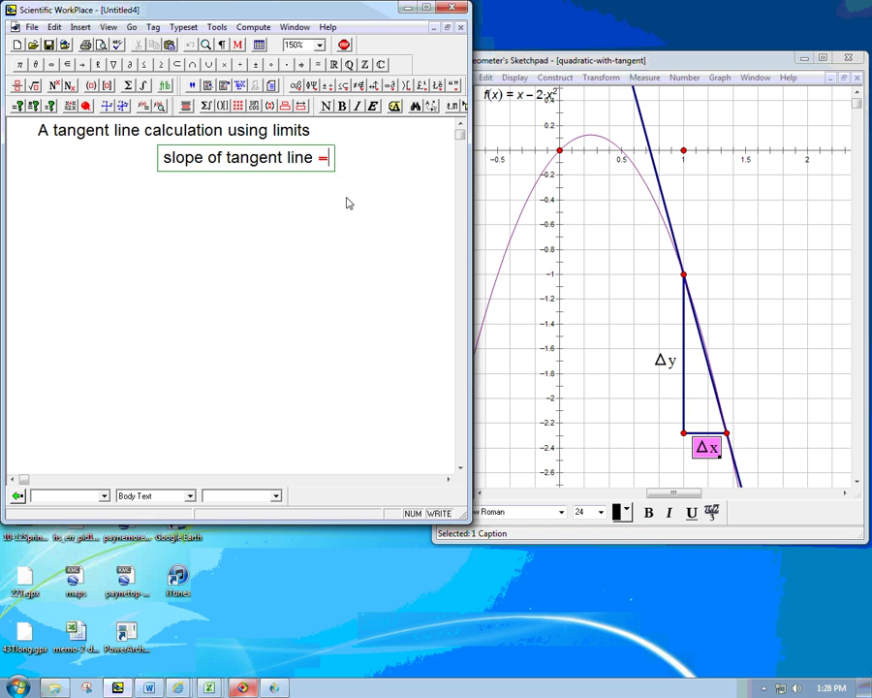
Enter lim with the subscript x→ in the display
type("lim")
key("ctrl+l")
type("x")
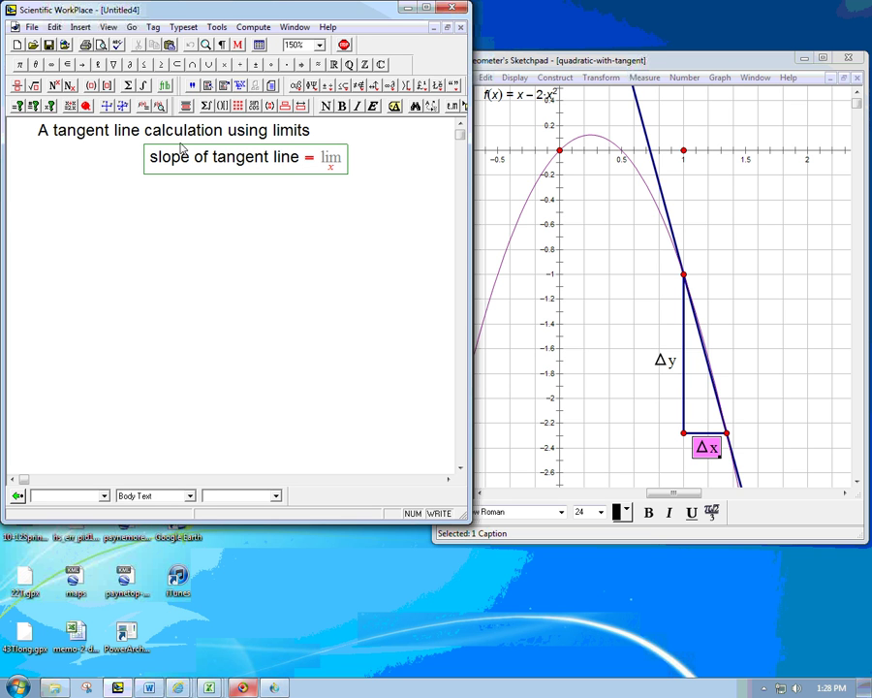
left_click(84, 66)
Add a line below the heading: 'Slope of tangent line to y = x − 2x² at x = 1'
left_click(332, 129)
key("Return")
type("Slo")
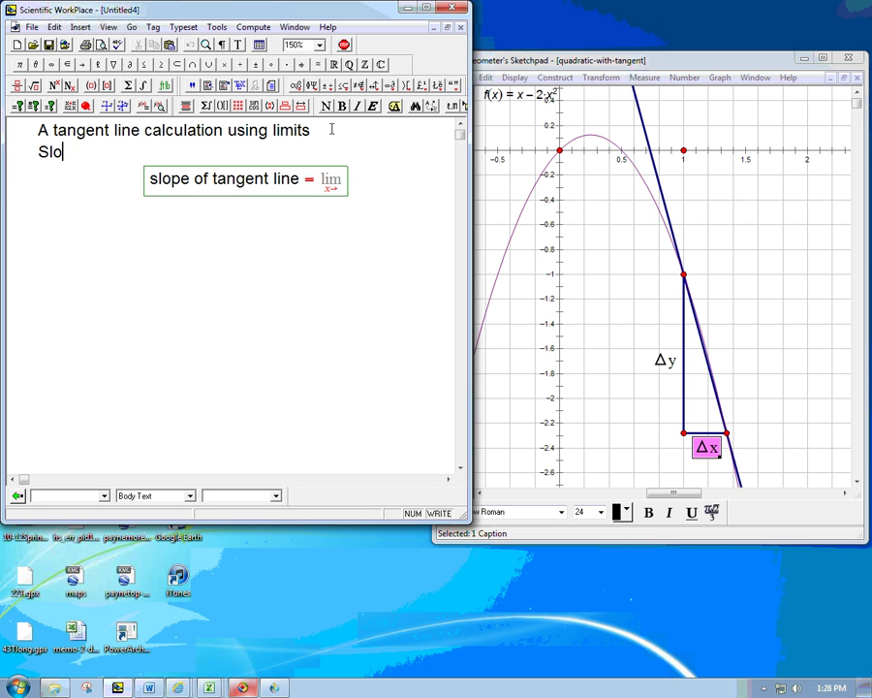
type("pe of tangent line to")
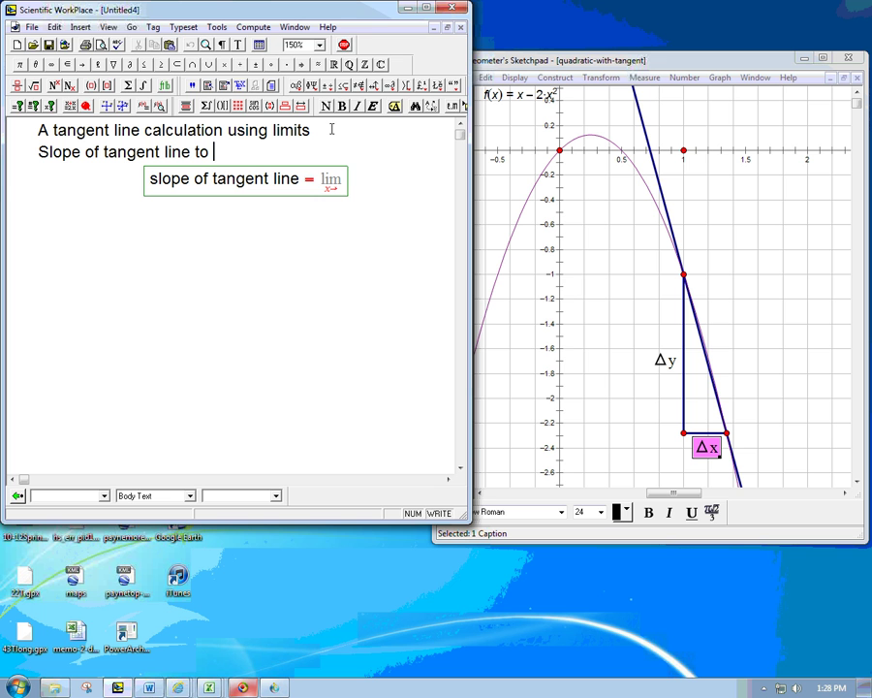
key("ctrl+m")
type("y=")
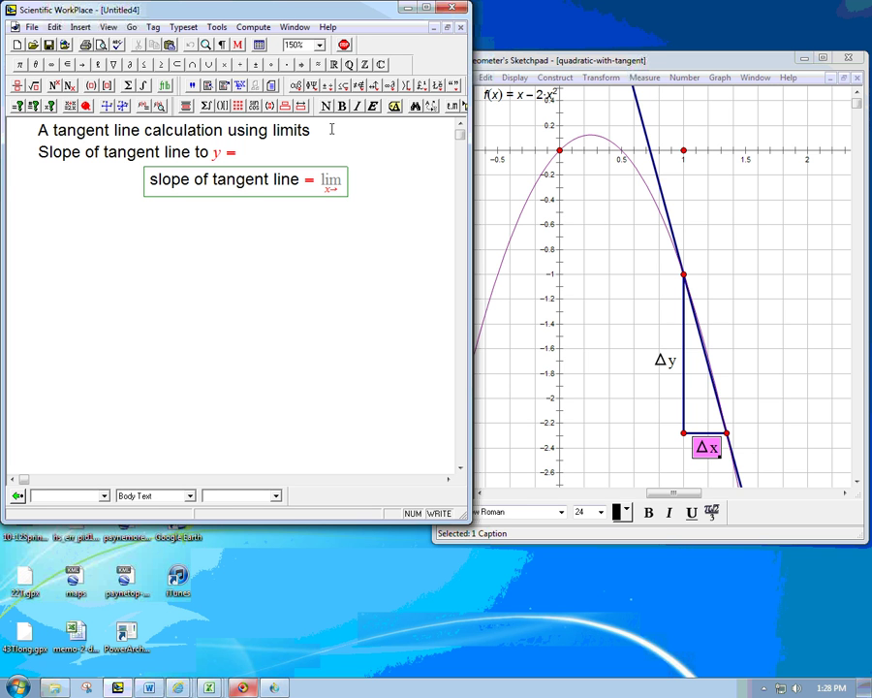
type("x-2x^2")
key("ctrl+t")
type("at")
key("ctrl+m")
type("x=1")
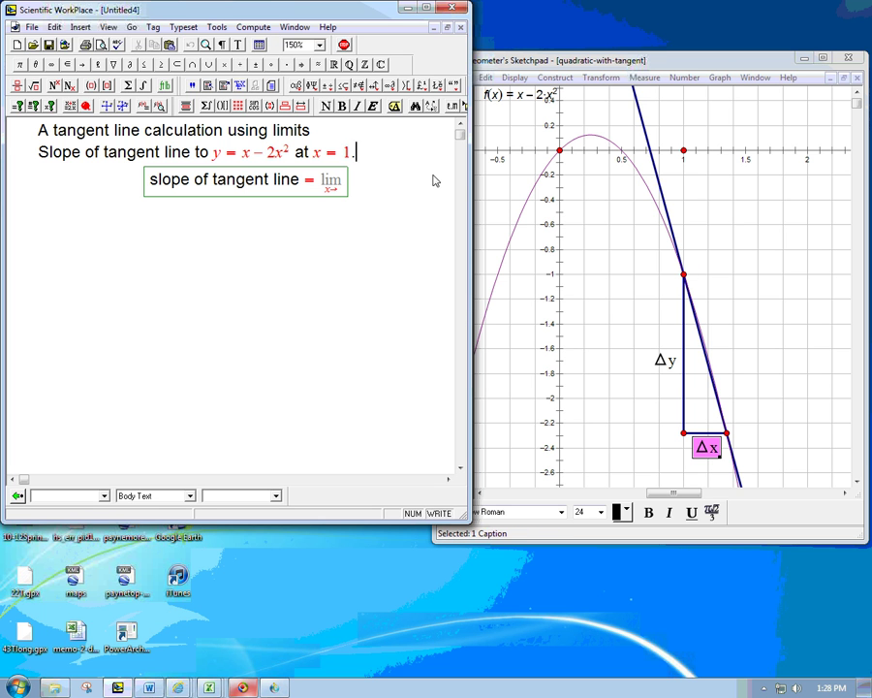
Insert a fraction after lim and change its subscript to Δx→0
left_click(344, 183)
type("1")
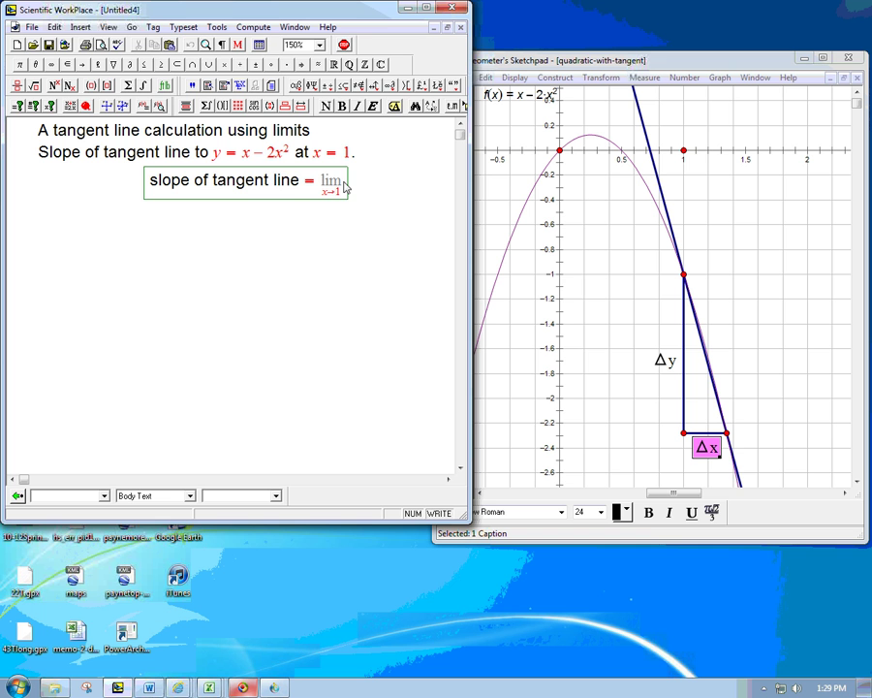
key("ctrl+f")
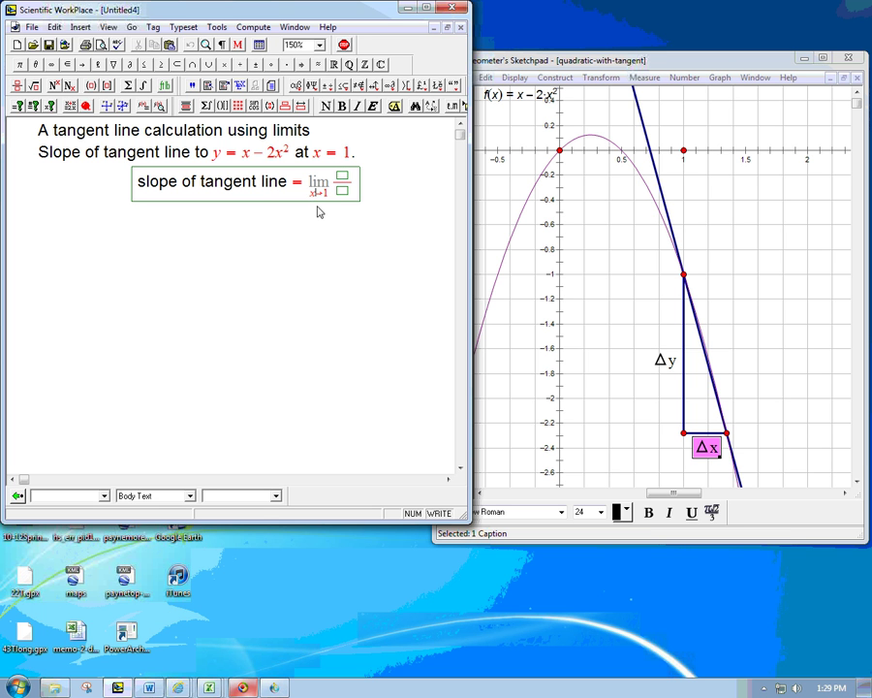
key("Delete")
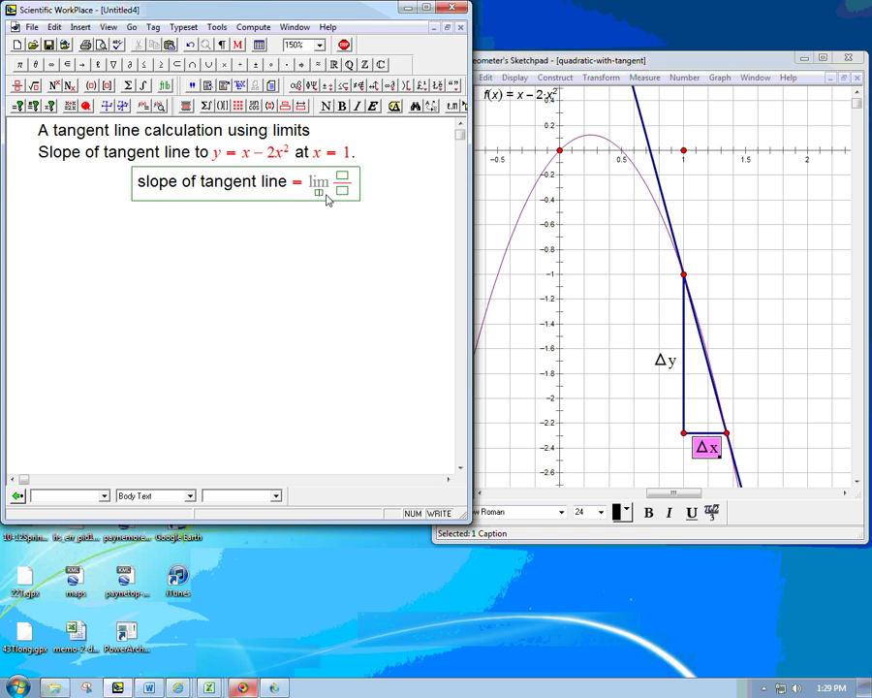
type("Δx")
left_click(84, 65)
type("0")
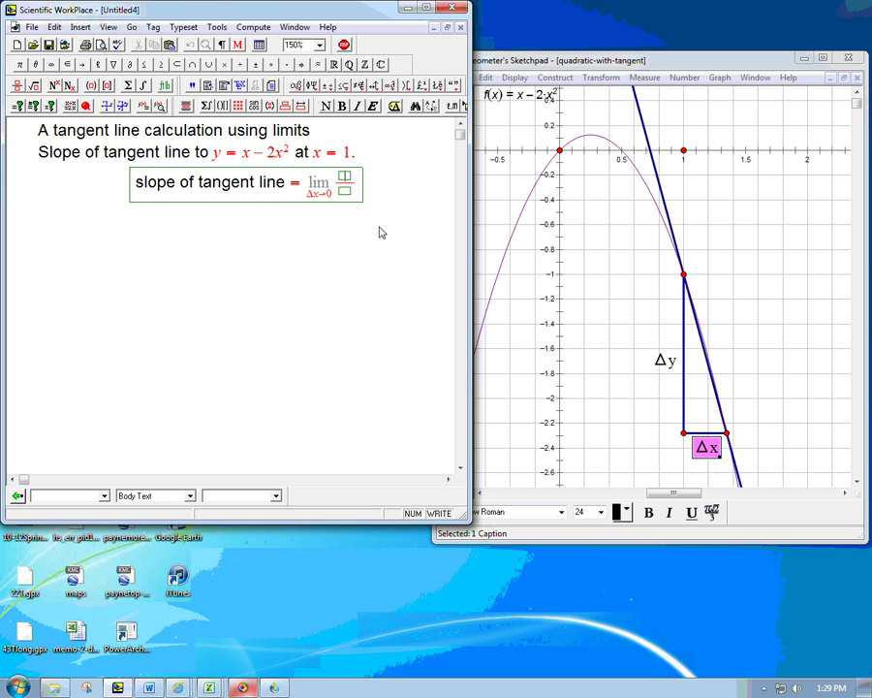
Build the fraction's numerator starting with f(1 + Δx)
key("Tab")
key("ctrl+9")
type("1 ")
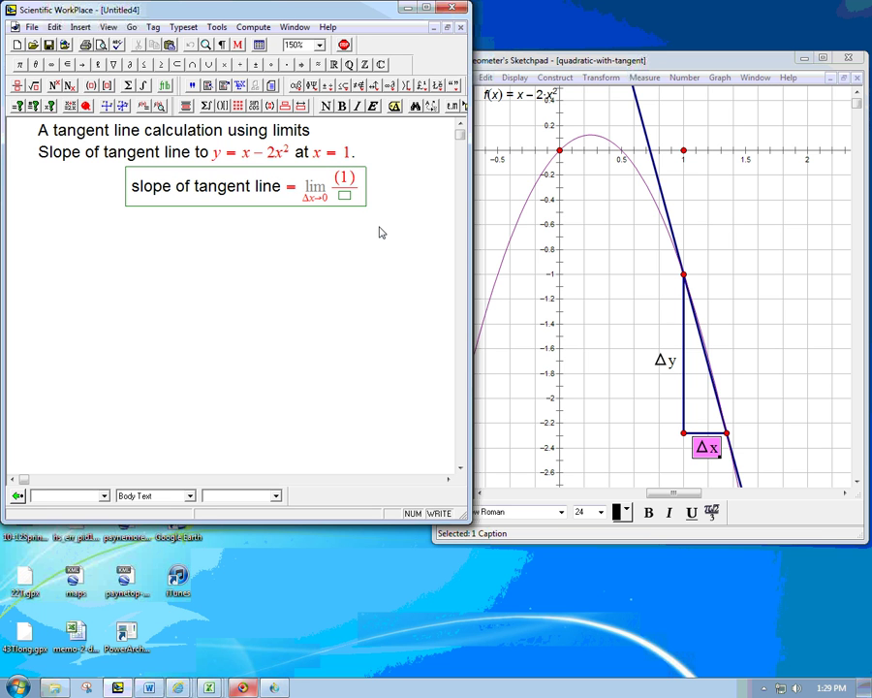
type("+")
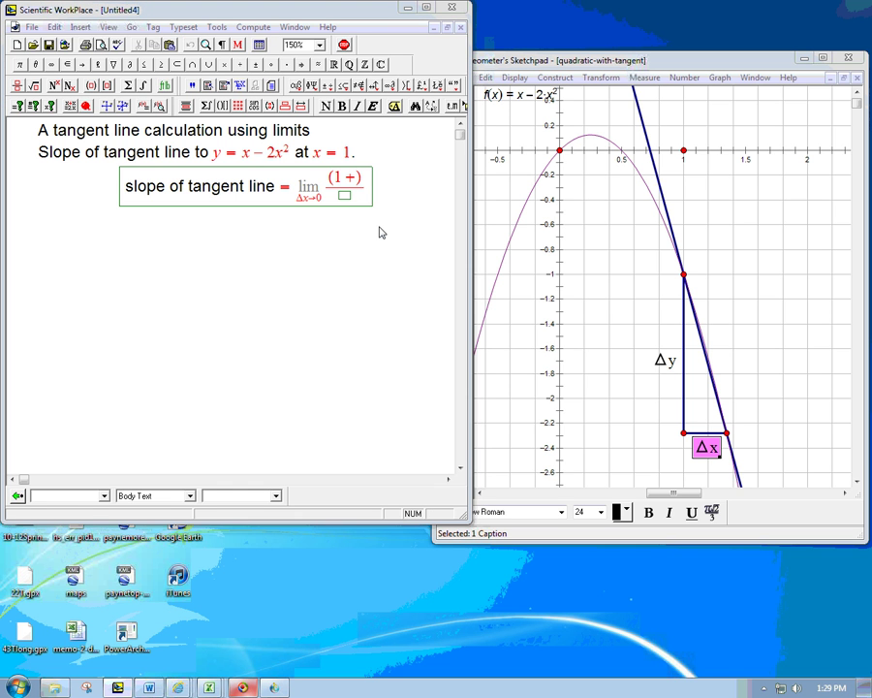
key("ctrl+d")
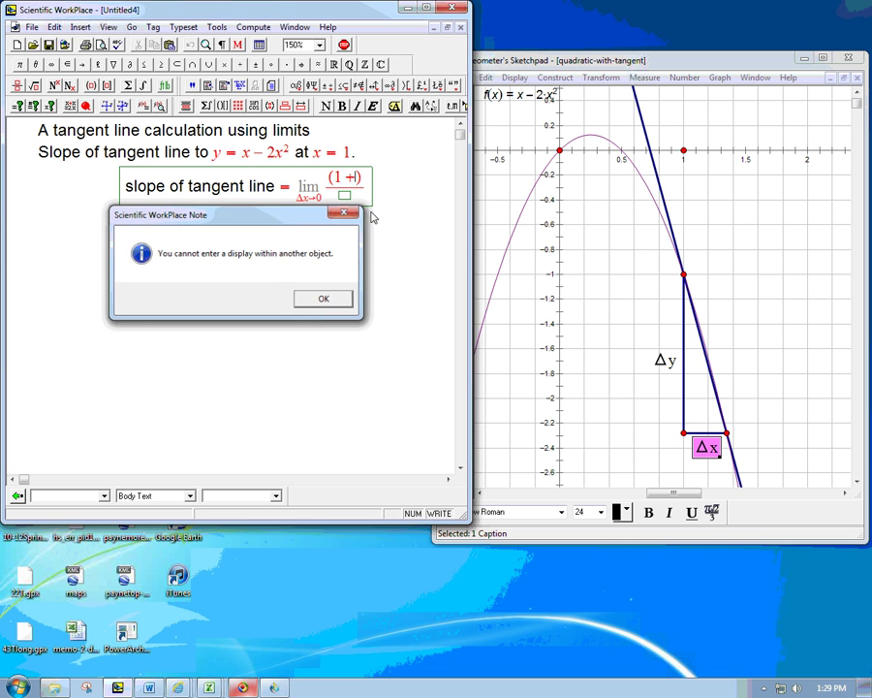
key("Return")
type("Δx")
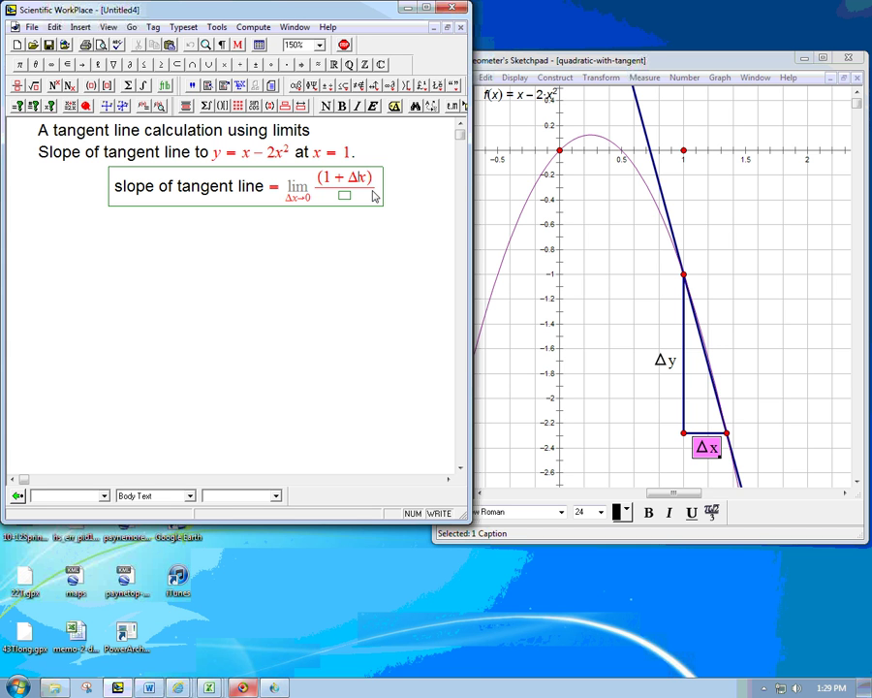
key("Left")
key("Left")
key("Left")
key("Left")
type("f")
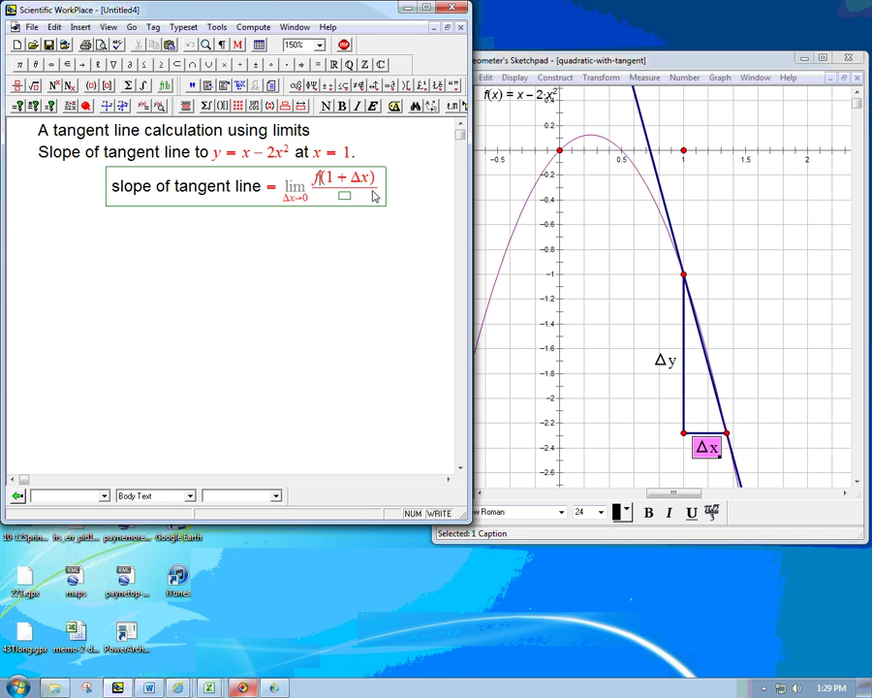
Insert f(x) = so the statement reads y = f(x) = x − 2x², completing the numerator with − f(1)
left_click(244, 157)
type("f(x)=")
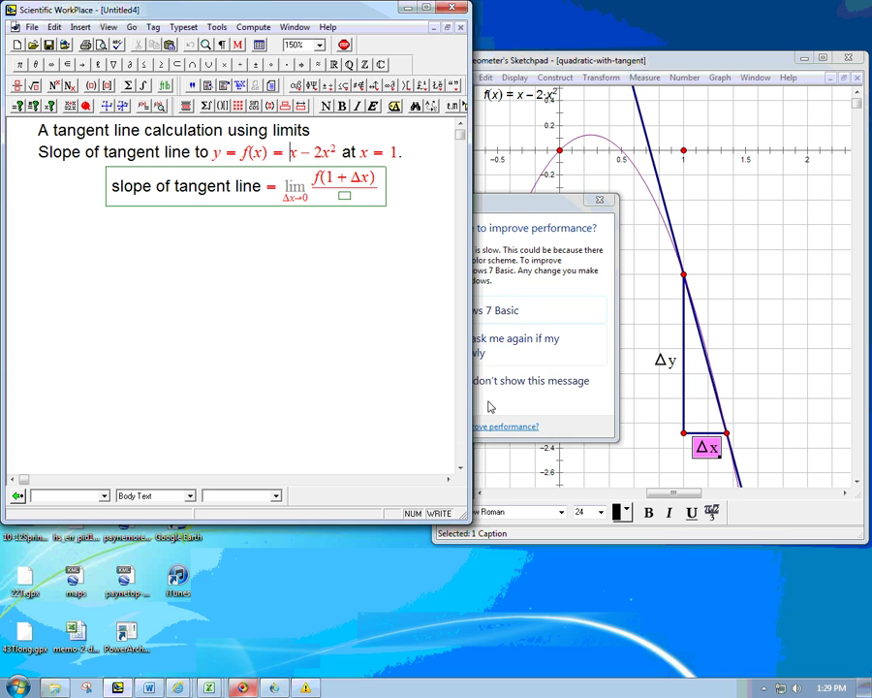
type("-f")
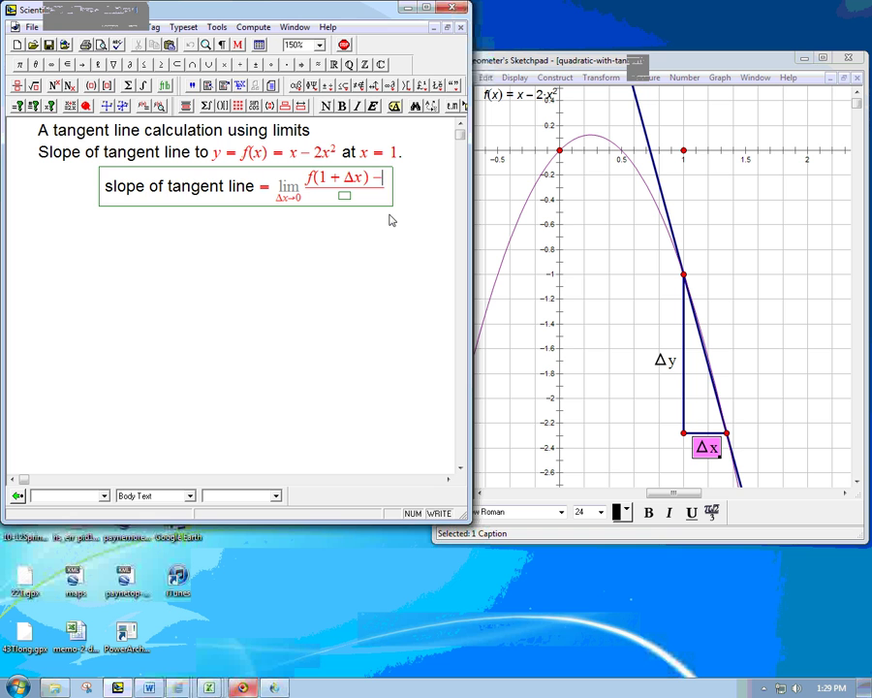
type("(")
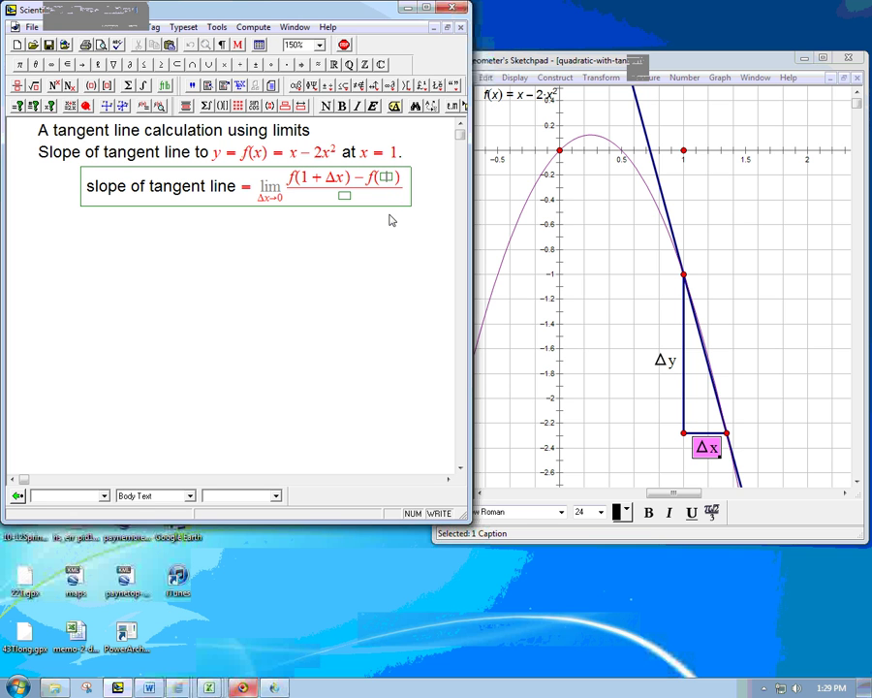
type("1")
key("Tab")
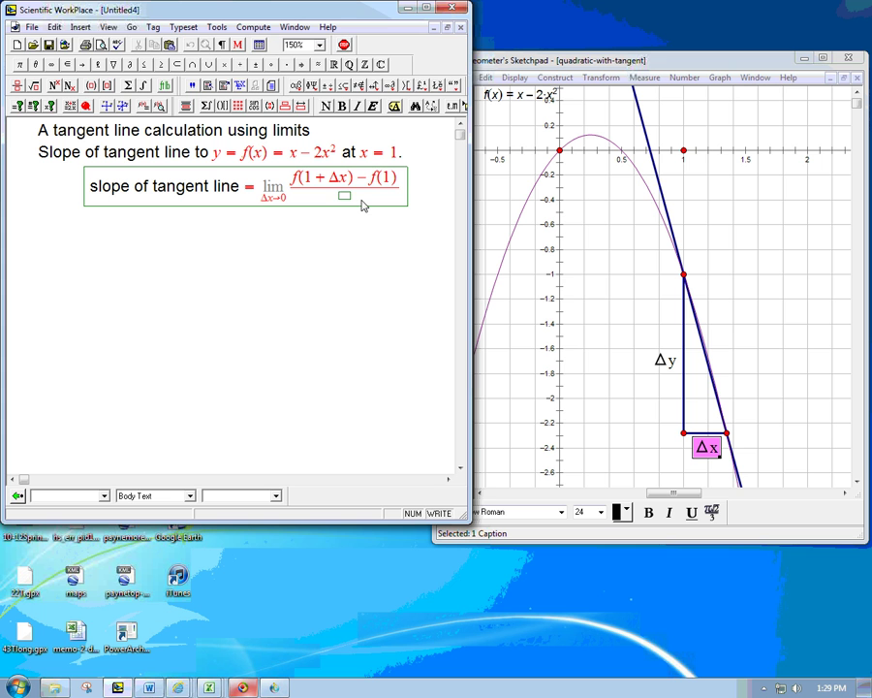
Make Δx the denominator and start a second display row
type("Δx")
key("Return")
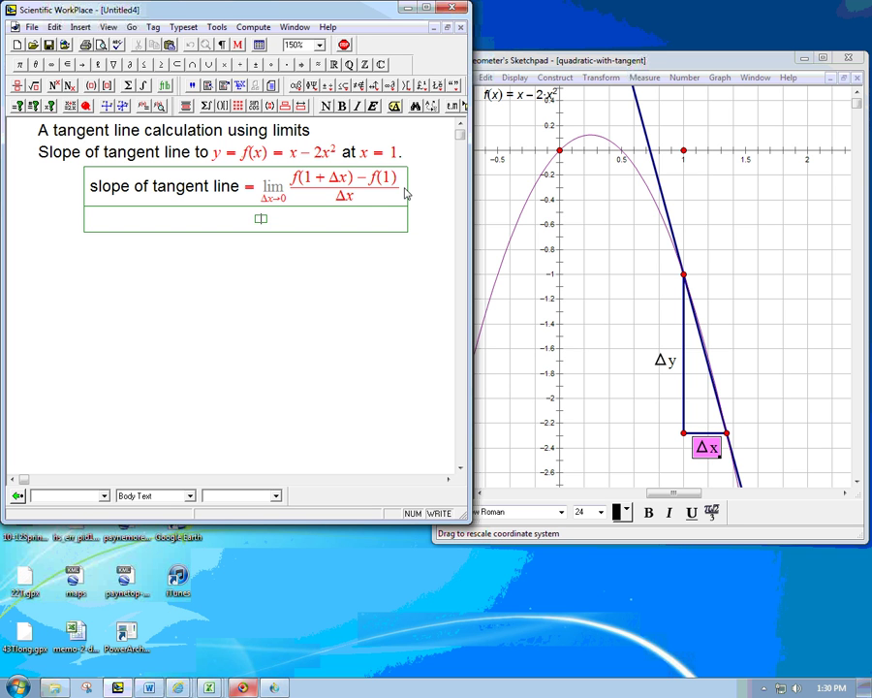
In the new row enter = lim as Δx→0 of Δy/Δx
type("= lim")
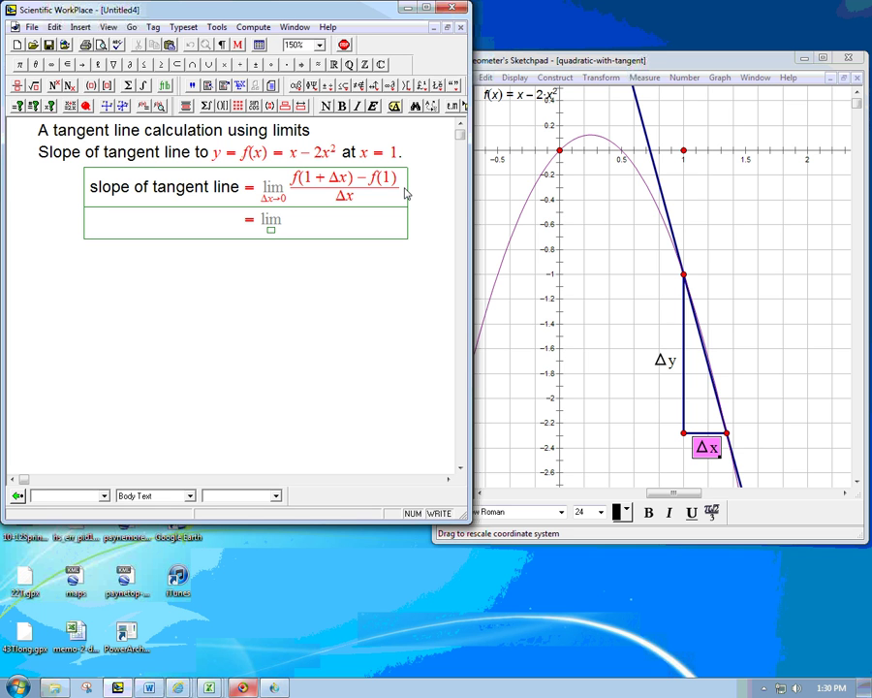
type("Δx")
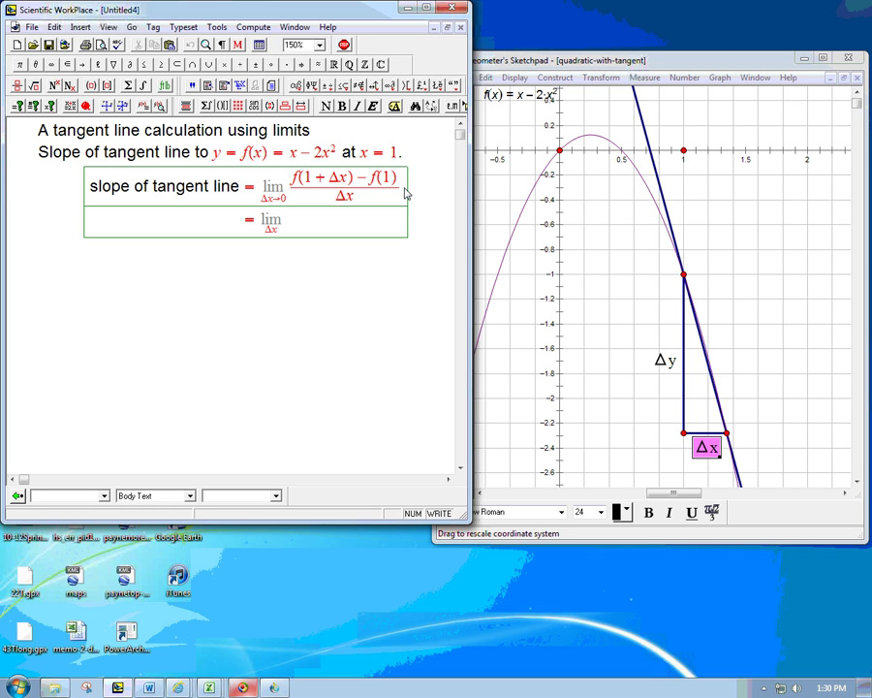
left_click(84, 68)
type("0")
key("Right")
key("ctrl+f")
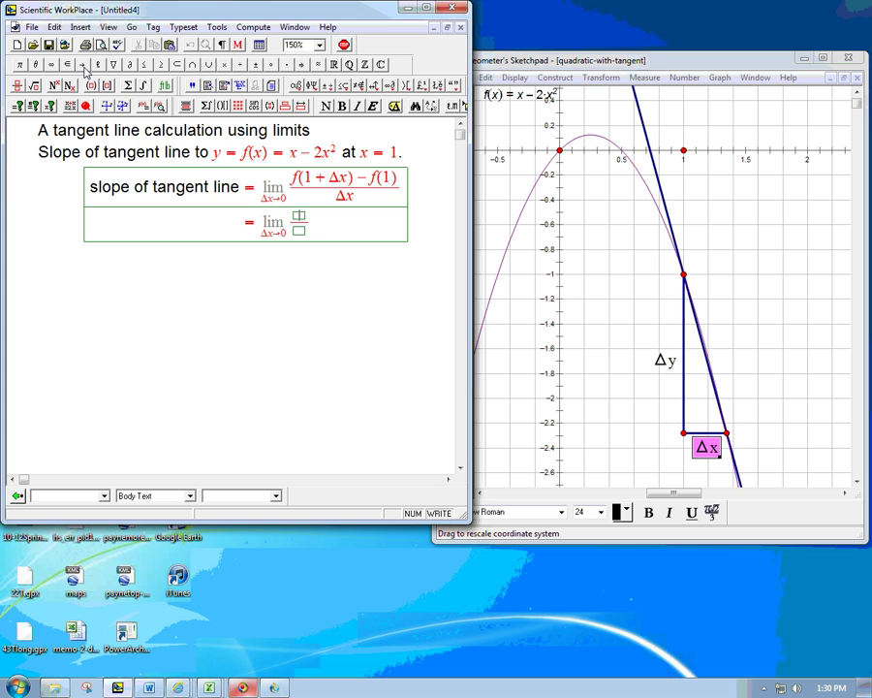
type("Δ")
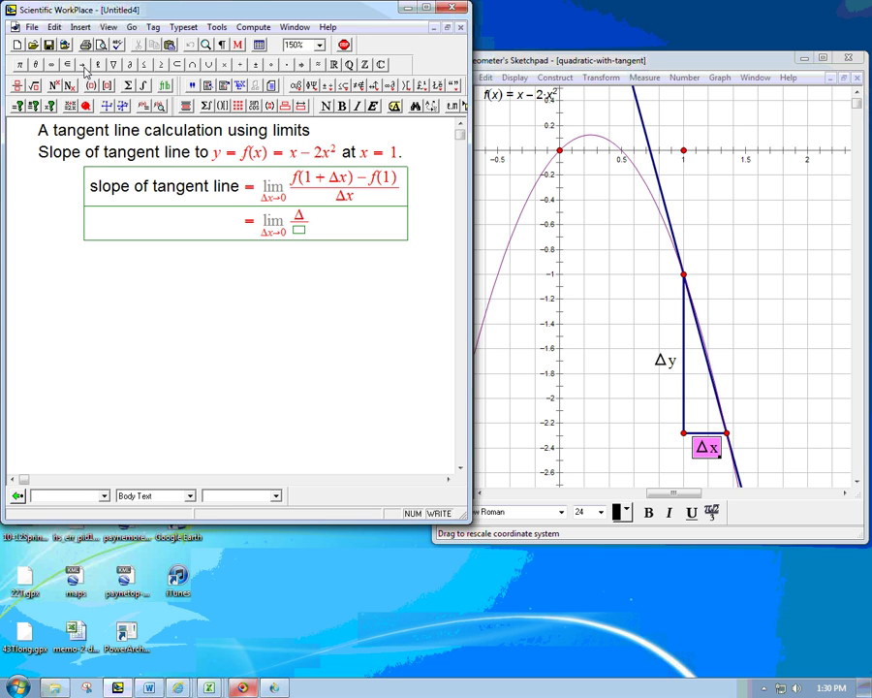
type("y/")
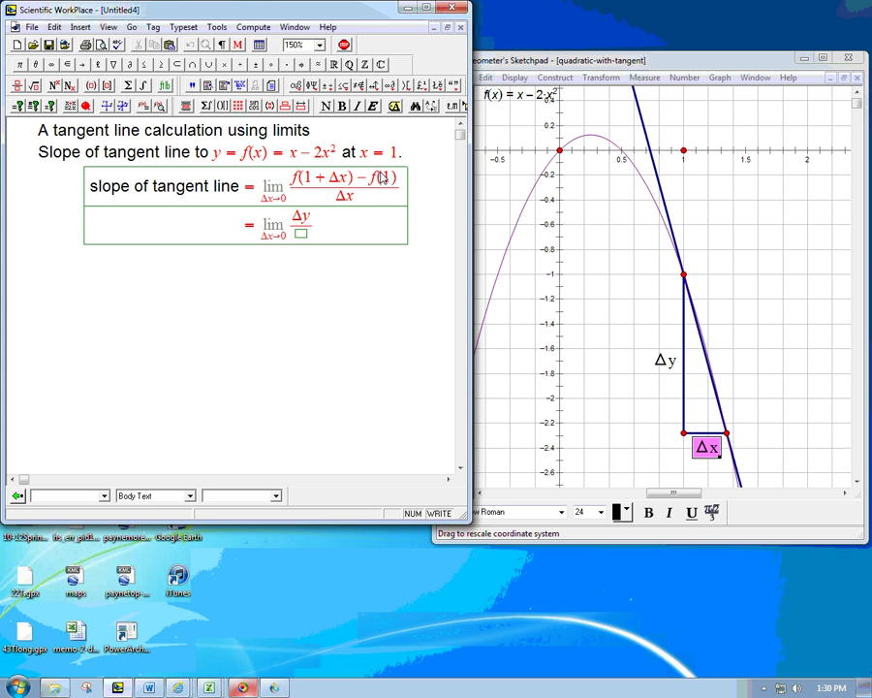
type("Δx")
Prefix the row with f′(1) = m_tan
key("Left")
key("Left")
key("Left")
key("Left")
key("Left")
key("Left")
key("Home")
type("m")
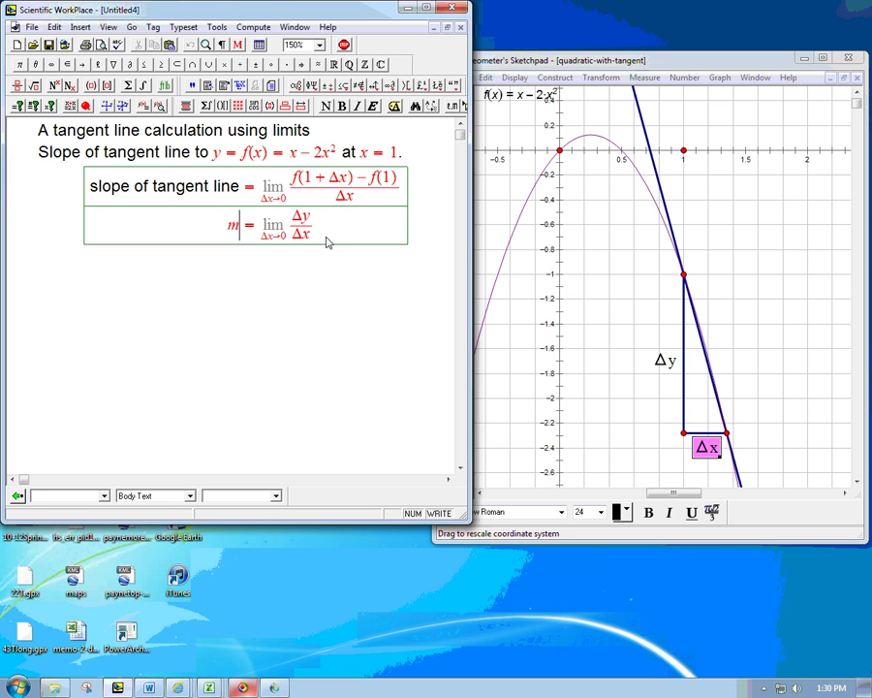
key("ctrl+l")
type("tan")
left_click(212, 232)
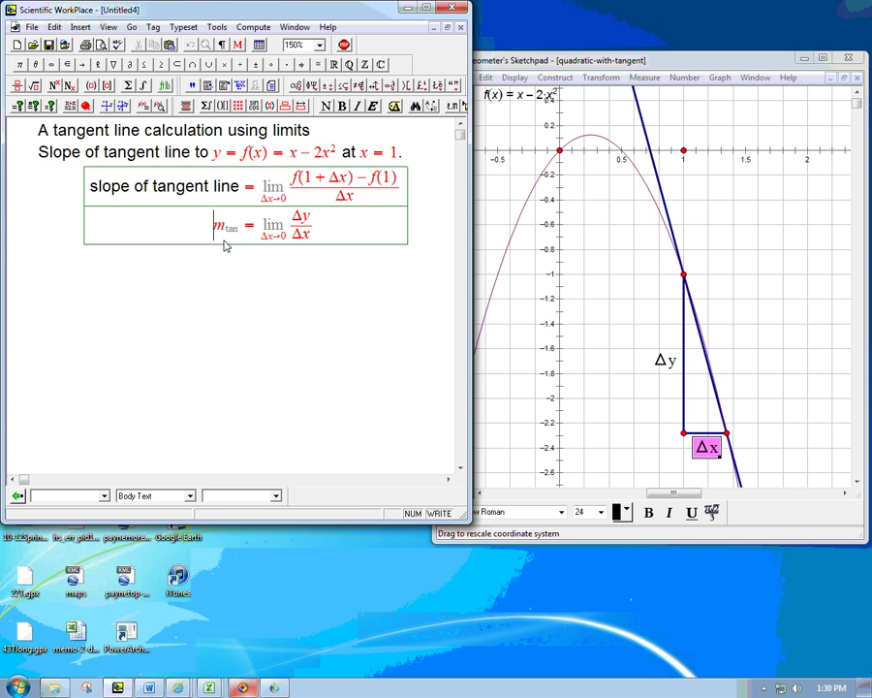
type("=")
key("Left")
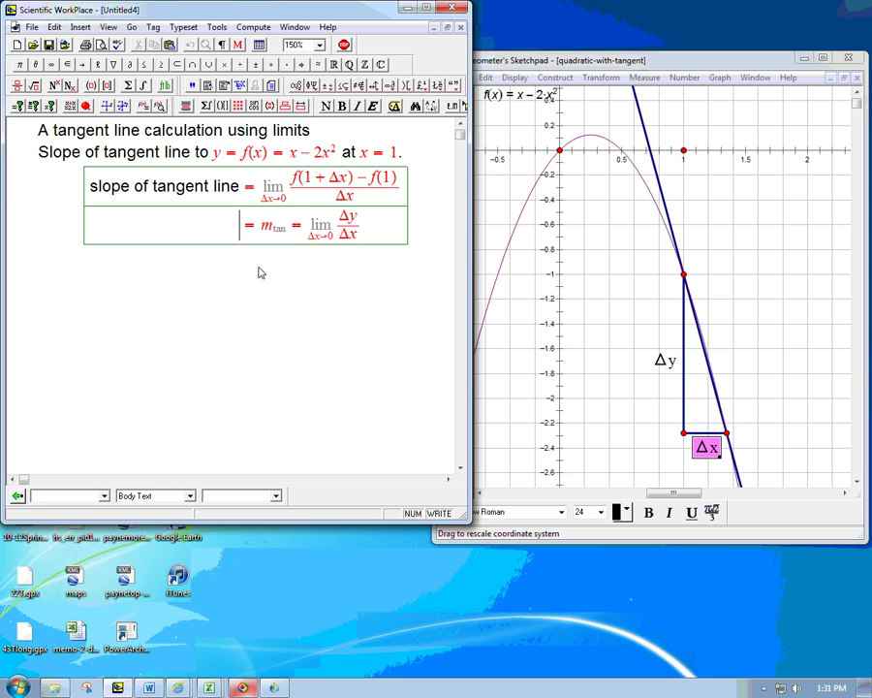
type("f'")
key("ctrl+9")
type("1")
Copy the first row's limit expression into a new display below
left_click_drag(262, 186, 392, 194)
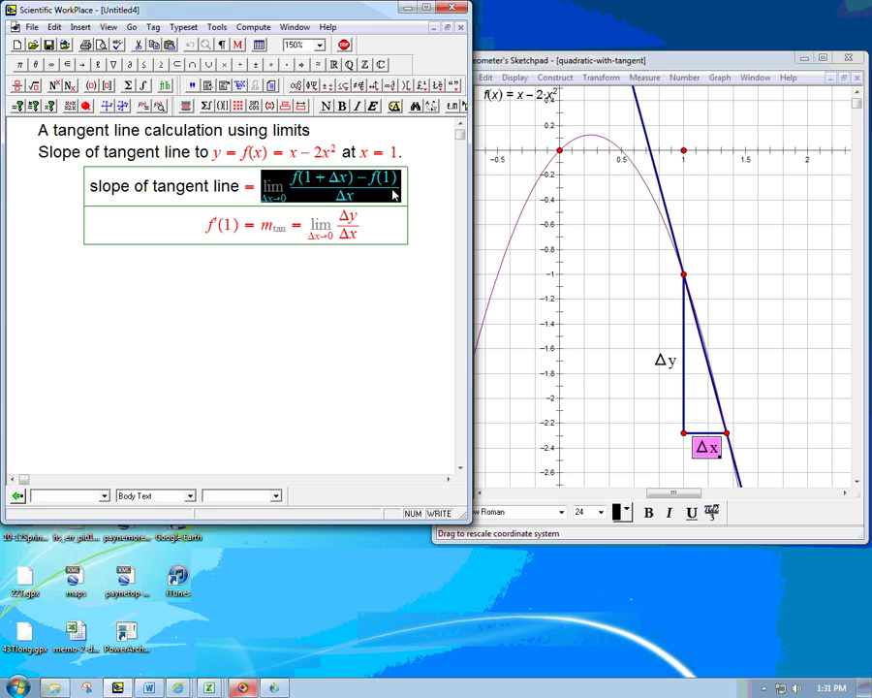
key("ctrl+c")
left_click(349, 278)
key("ctrl+d")
key("ctrl+v")
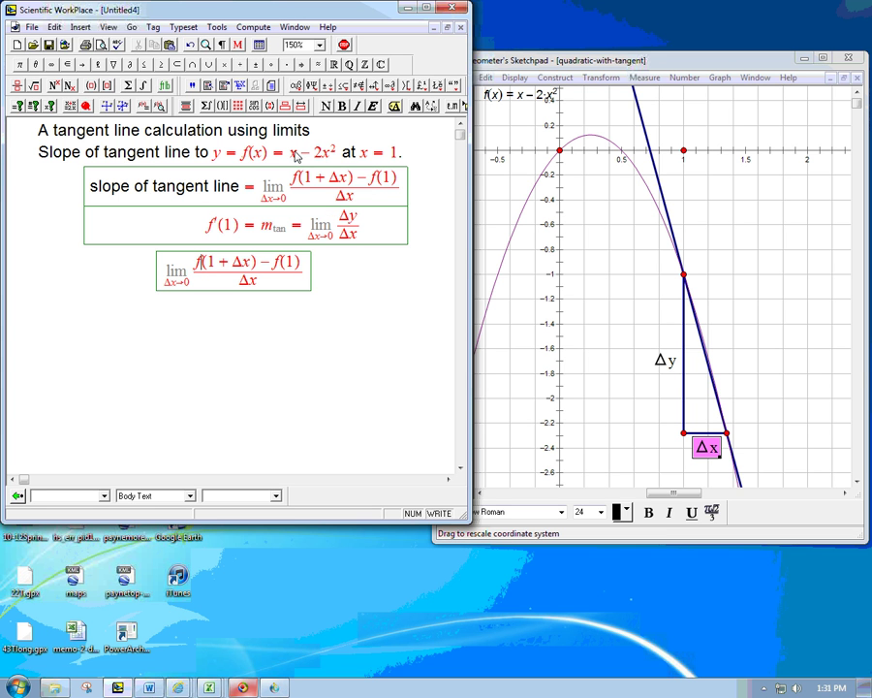
Replace f(1 + Δx) with (1 + Δx) − 2(1 + Δx)²
key("Home")
key("Delete")
key("shift+Right")
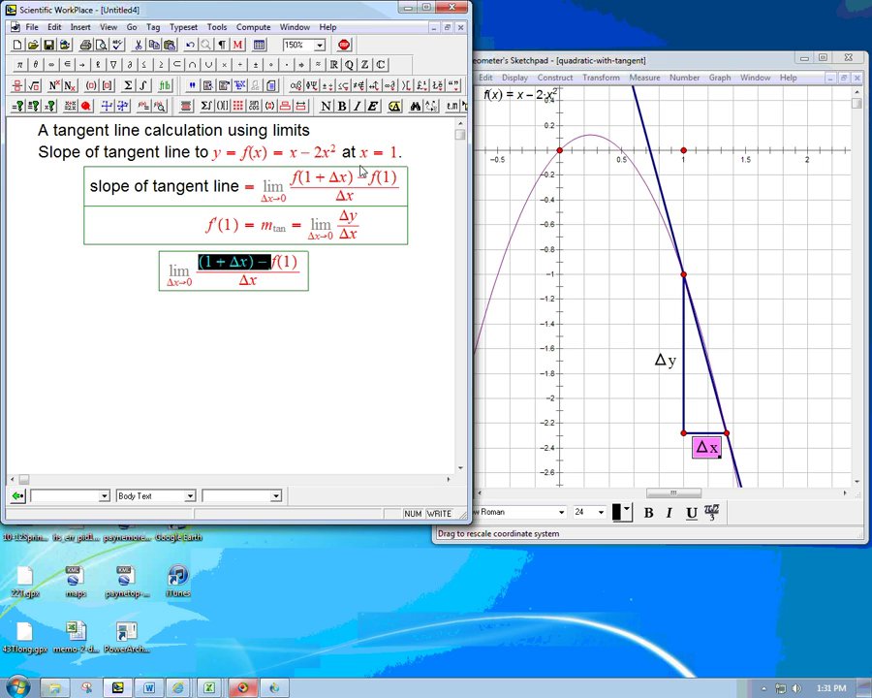
type("(")
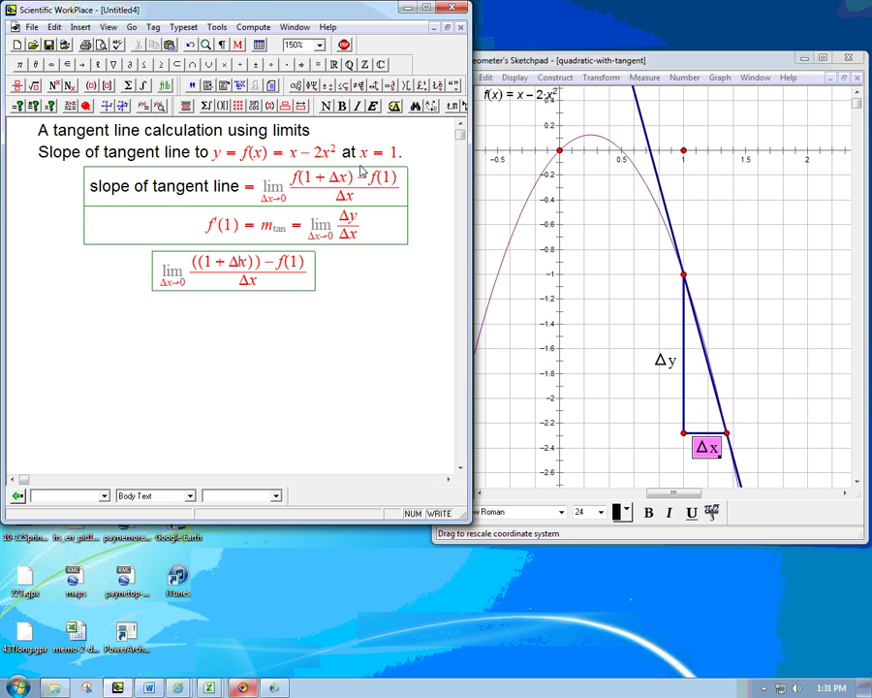
type("-2")
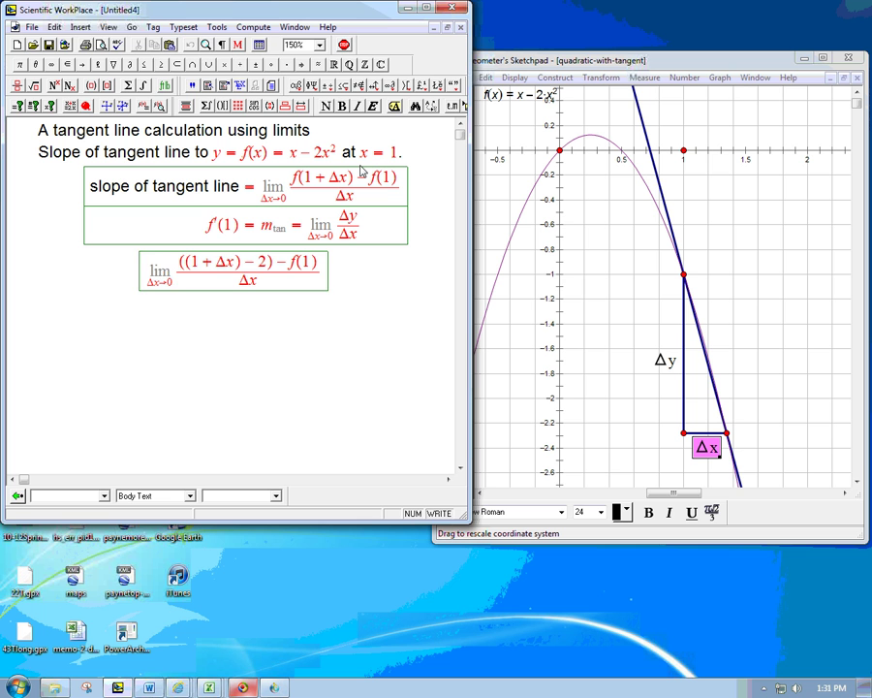
key("ctrl+9")
type("1 ")
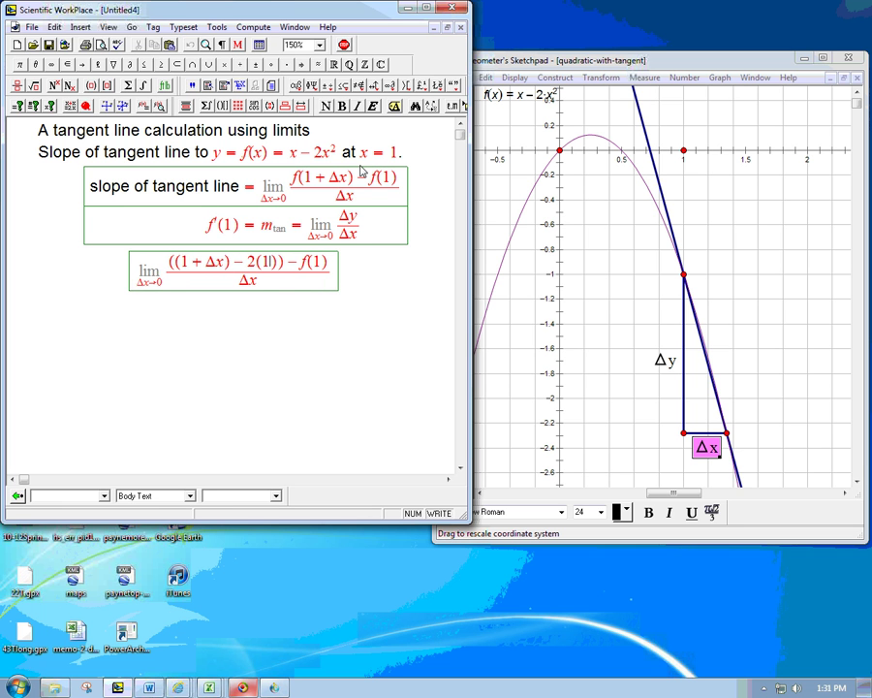
type("+ Δx")
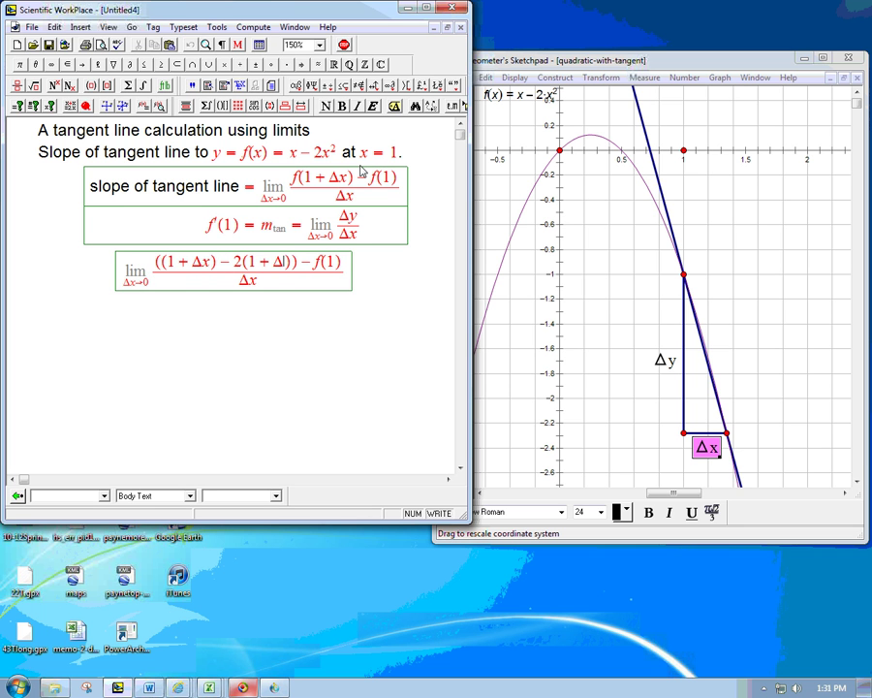
key("ctrl+h")
type("2")
key("Right")
key("Right")
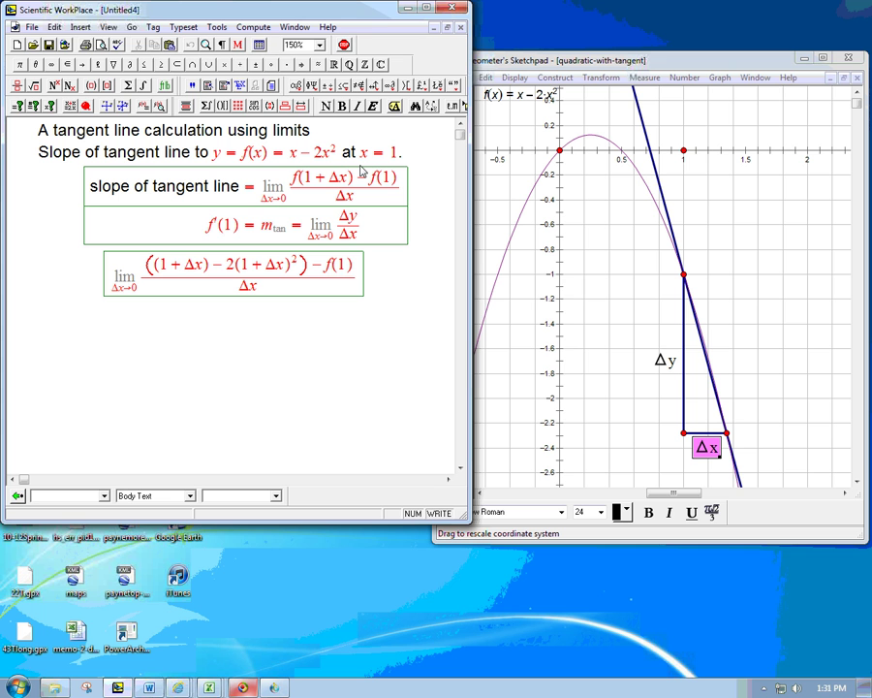
Replace f(1) with (1 − 2) and add a new row below
key("shift+End")
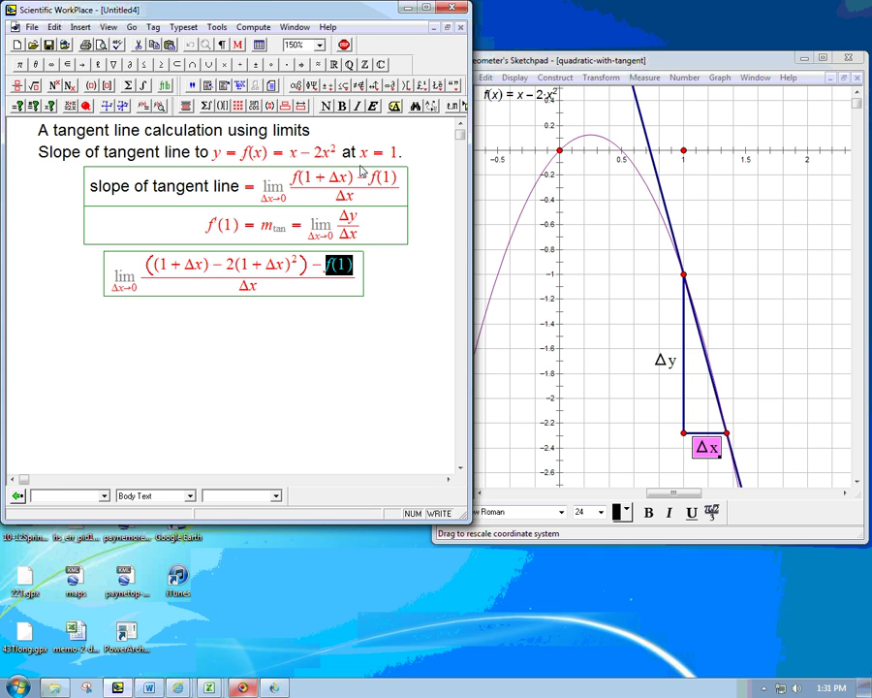
key("Delete")
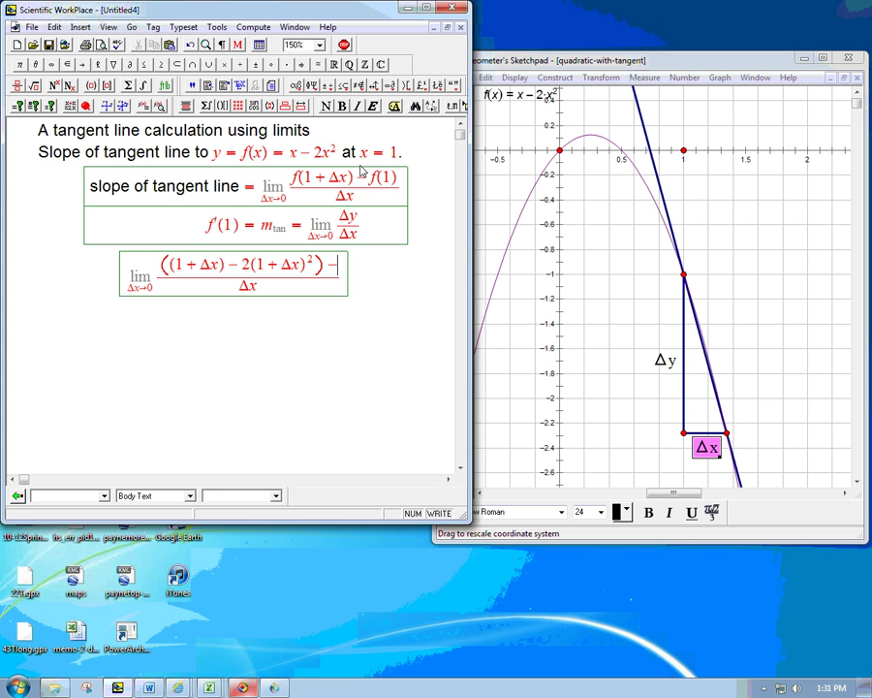
key("ctrl+9")
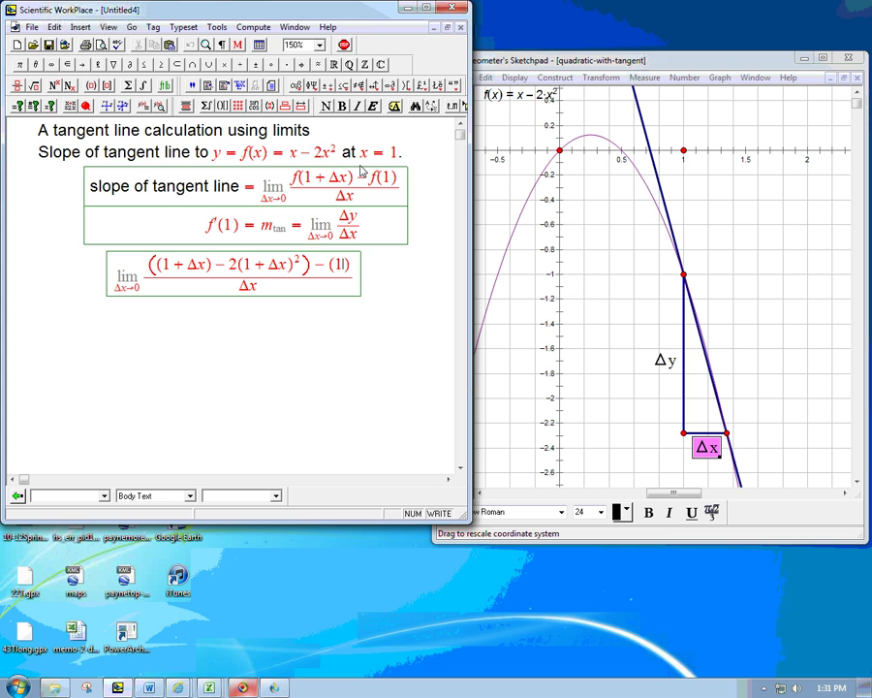
type("1-")
type("2")
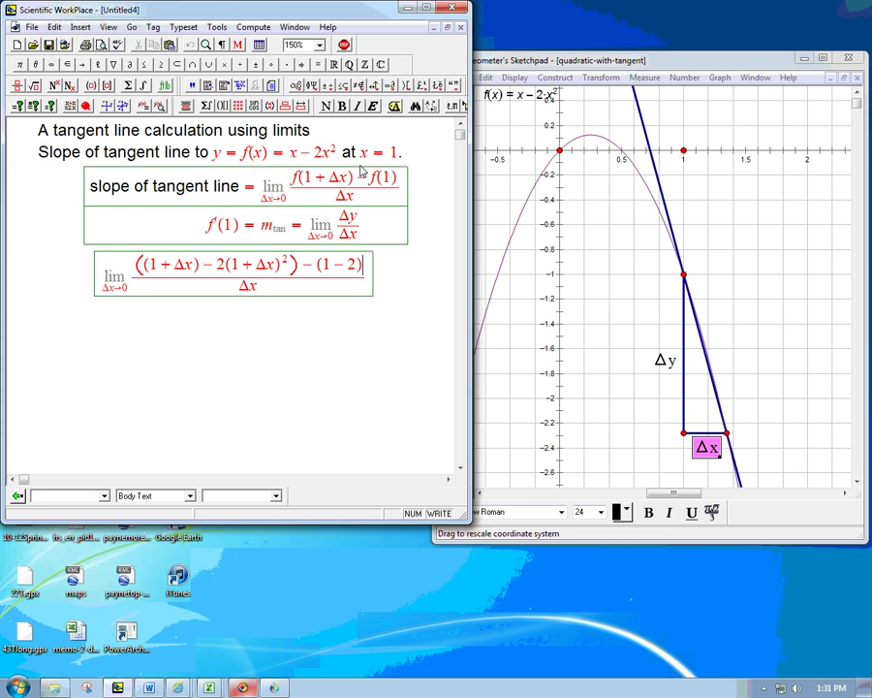
key("Right")
key("Return")
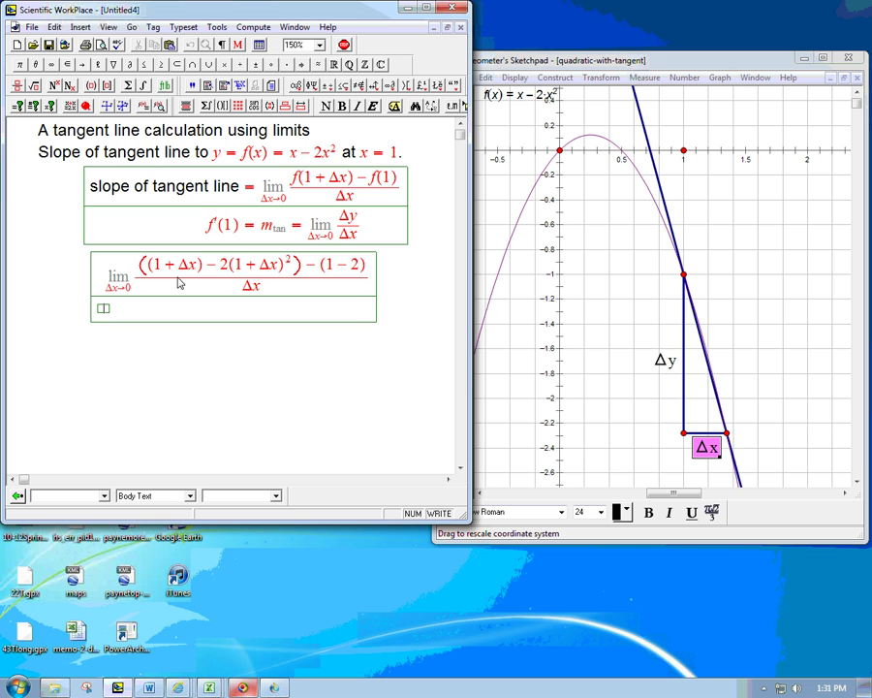
Type = in the second row and paste a copy of the substituted limit after it
type("=")
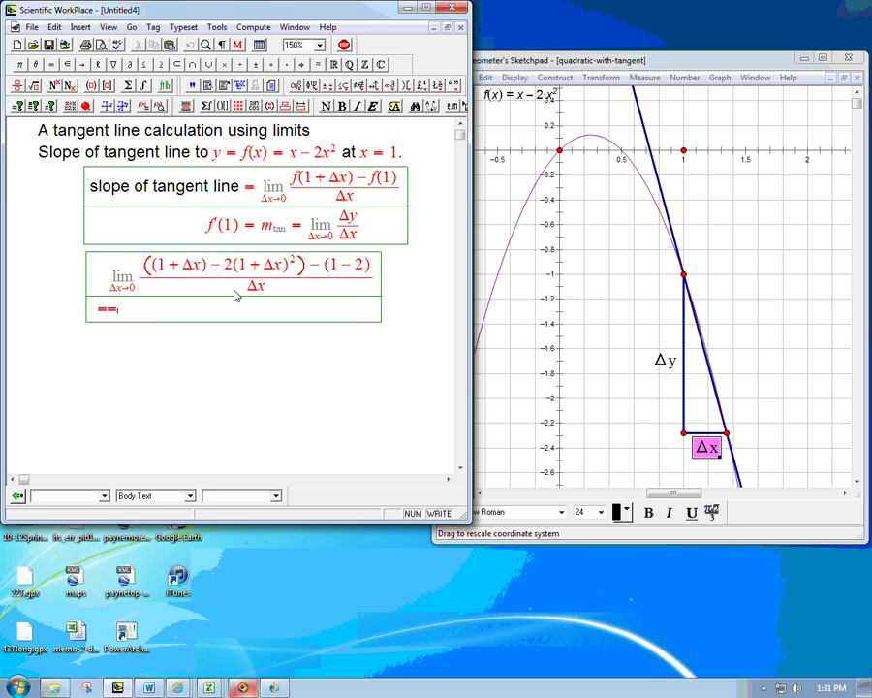
left_click_drag(110, 281, 278, 284)
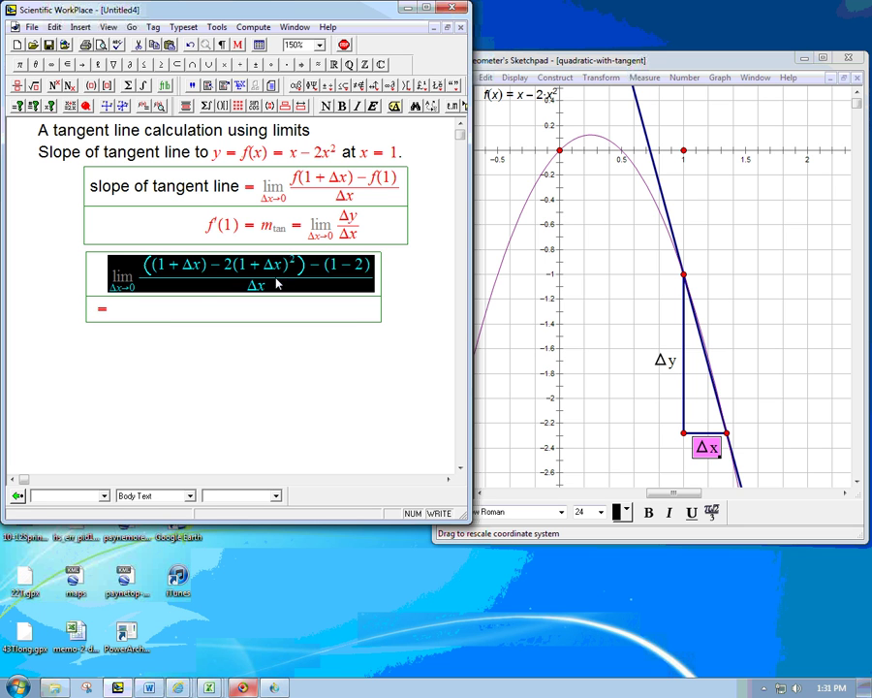
key("ctrl+c")
left_click(110, 310)
key("ctrl+v")
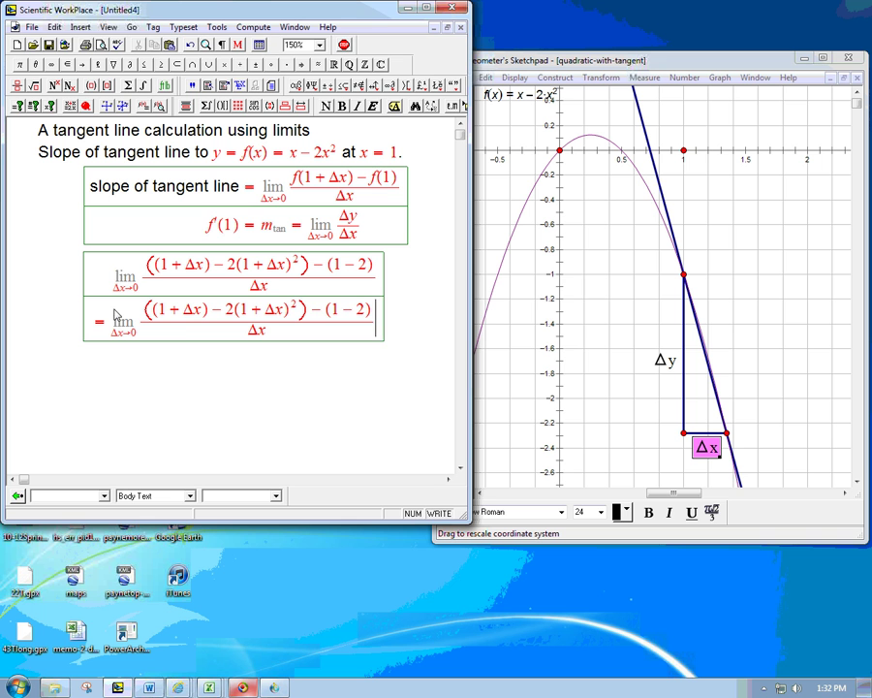
Slide the Δx endpoint up the tangent and move the Δx and Δy captions near the smaller triangle
left_click(728, 432)
left_click_drag(728, 432, 693, 293)
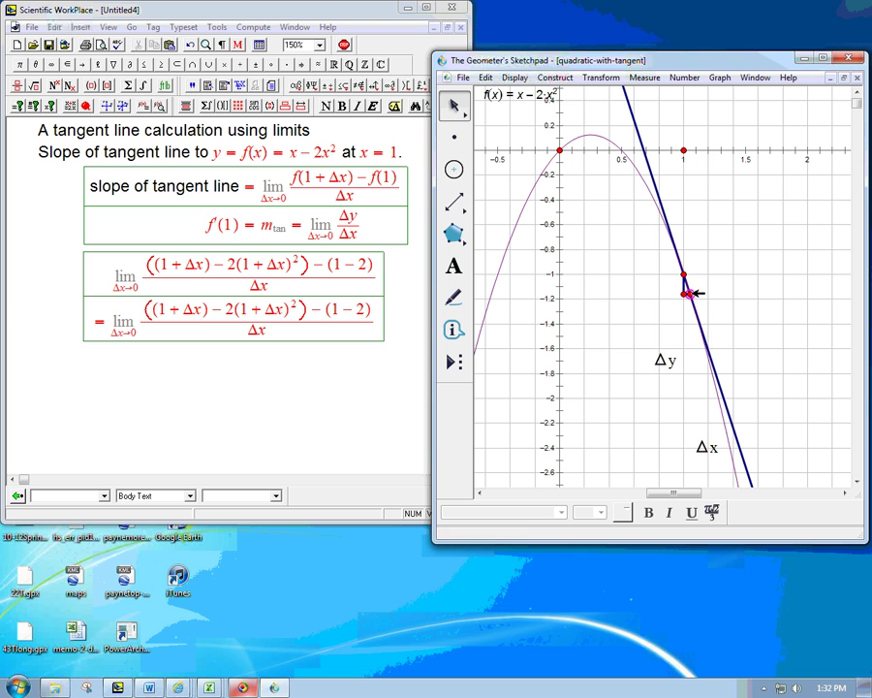
left_click_drag(665, 360, 665, 282)
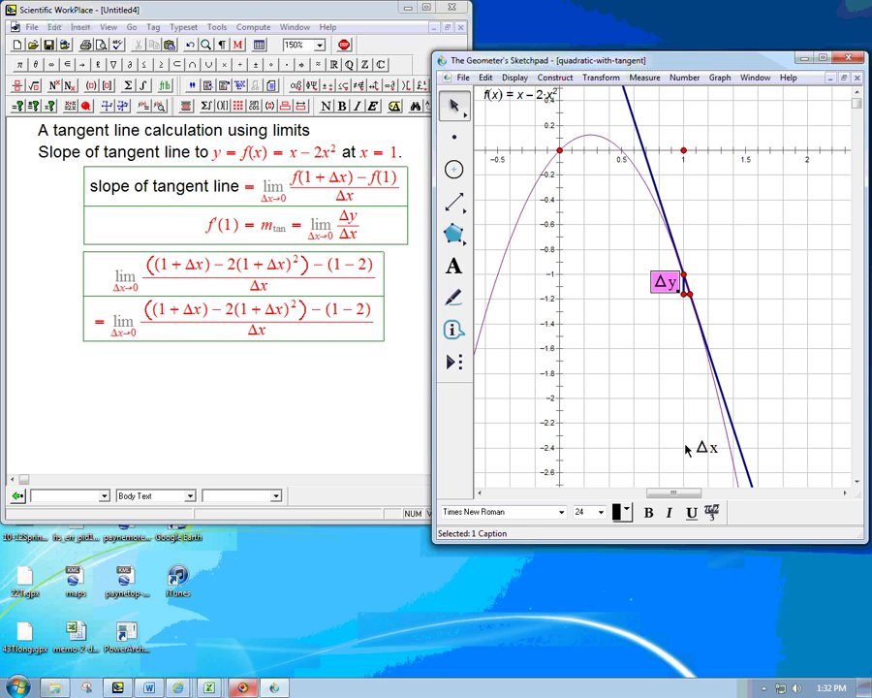
left_click_drag(709, 447, 690, 311)
Rescale the axes to magnify the tangent point and move the Δx and Δy captions aside
left_click_drag(552, 177, 550, 401)
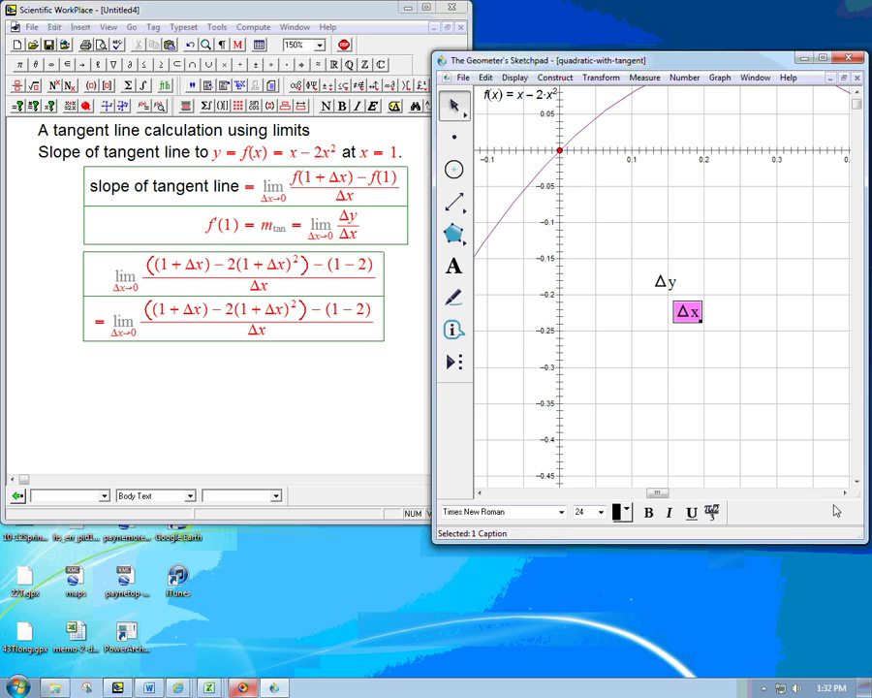
scroll(599, 359, "right", 3)
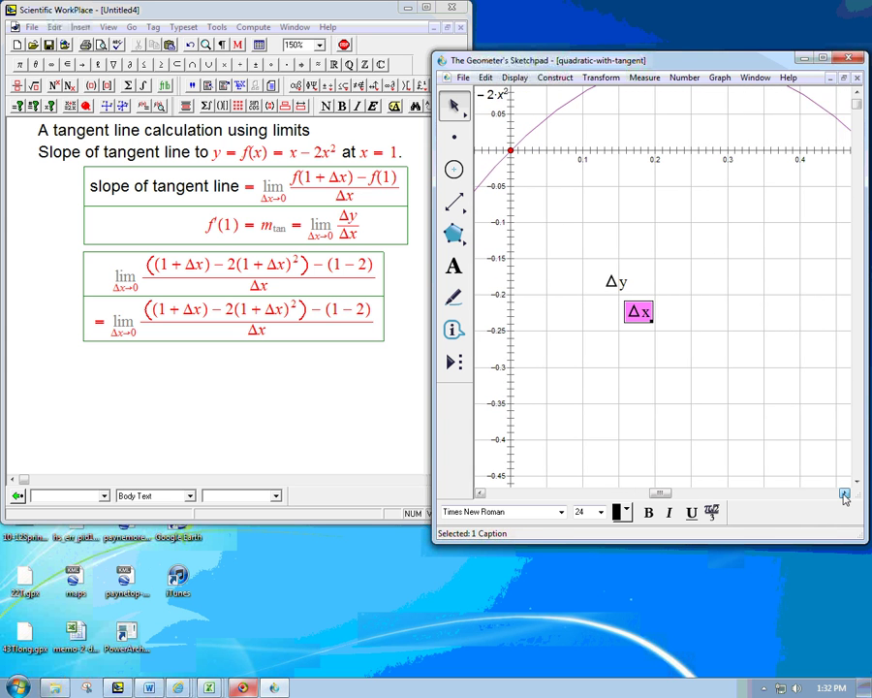
left_click_drag(603, 310, 825, 461)
left_click_drag(583, 282, 814, 400)
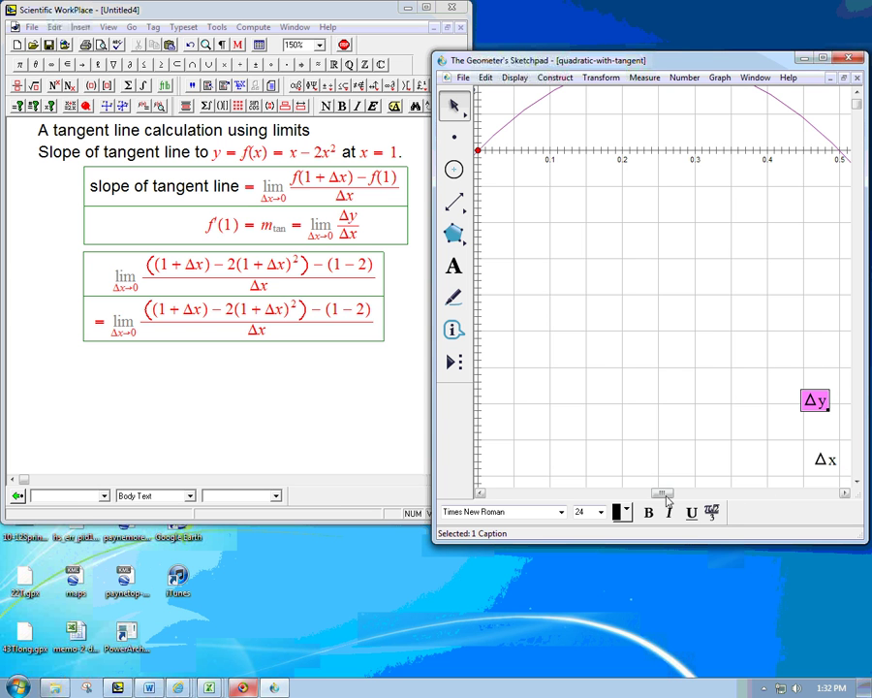
mouse_move(662, 494)
left_mouse_down()
mouse_move(718, 496)
mouse_move(679, 497)
left_mouse_up()
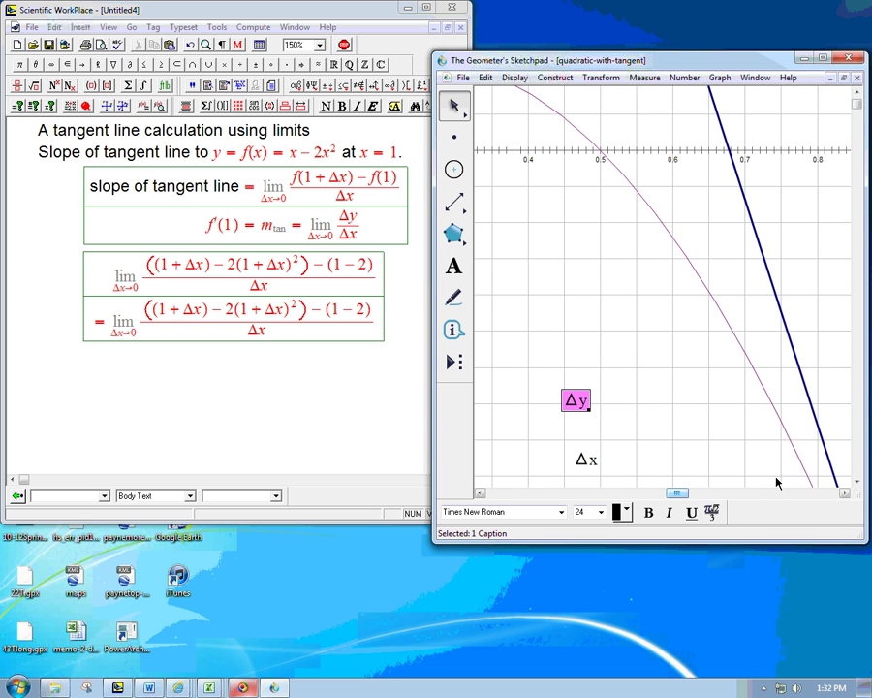
left_click(857, 481)
left_click(856, 481)
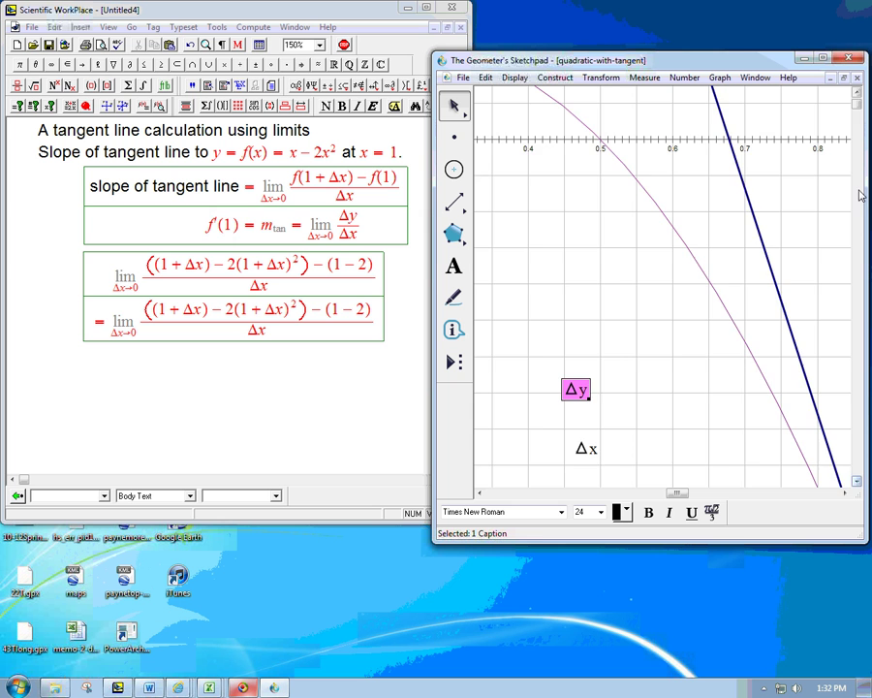
scroll(717, 194, "down", 5)
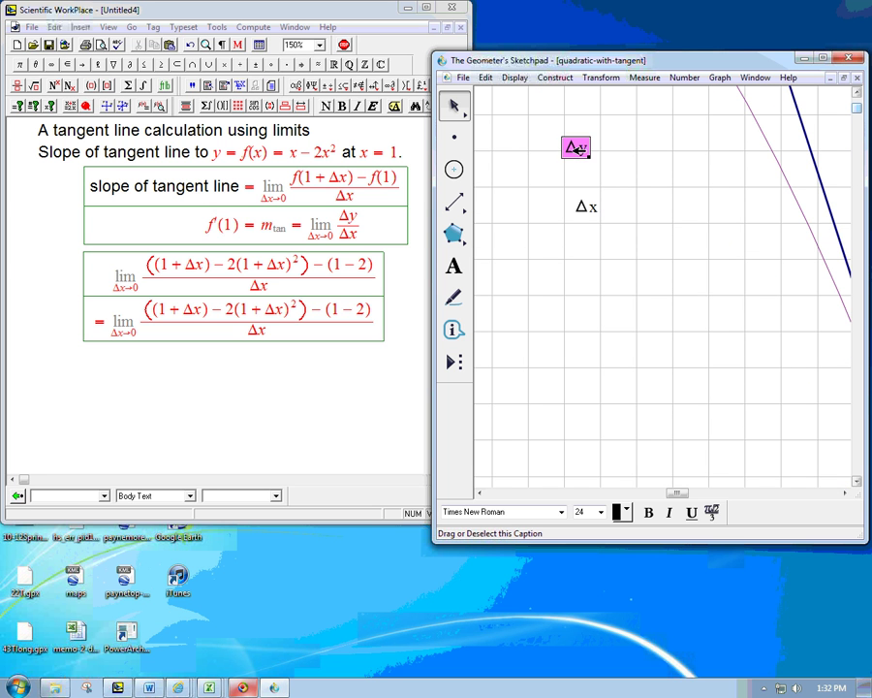
left_click_drag(576, 147, 810, 398)
mouse_move(584, 205)
left_mouse_down()
mouse_move(838, 469)
mouse_move(857, 465)
left_mouse_up()
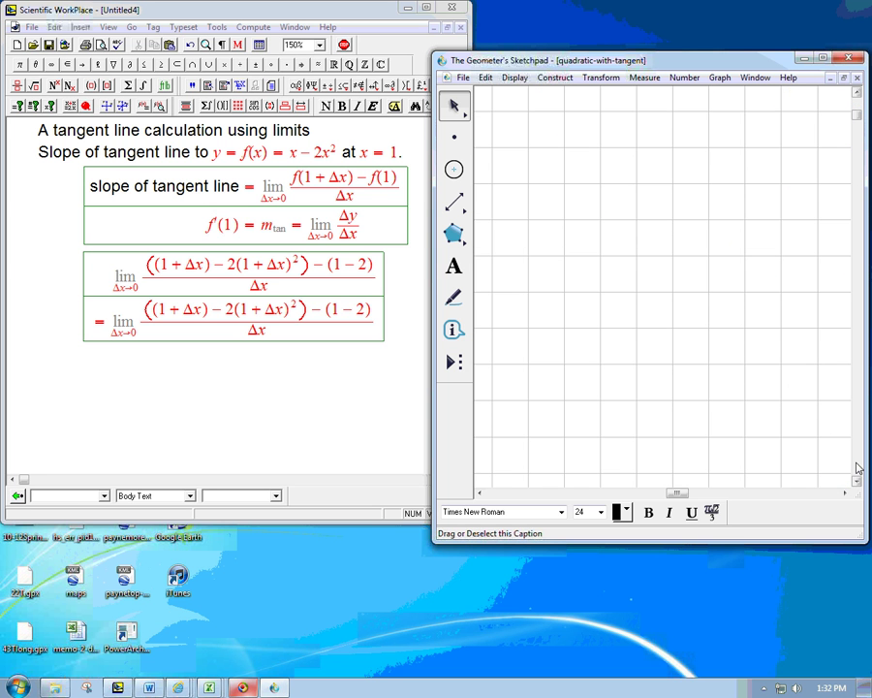
left_click(739, 494)
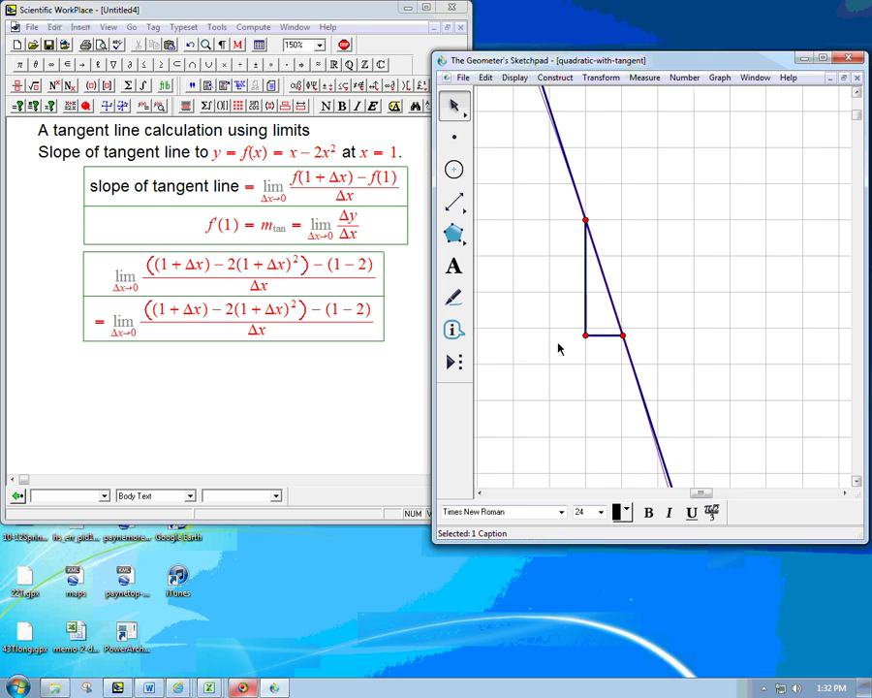
Scroll the view and drag the triangle's lower point almost onto the tangency point
left_click(857, 95)
left_click(857, 95)
left_click(857, 95)
left_click(857, 95)
left_click(857, 481)
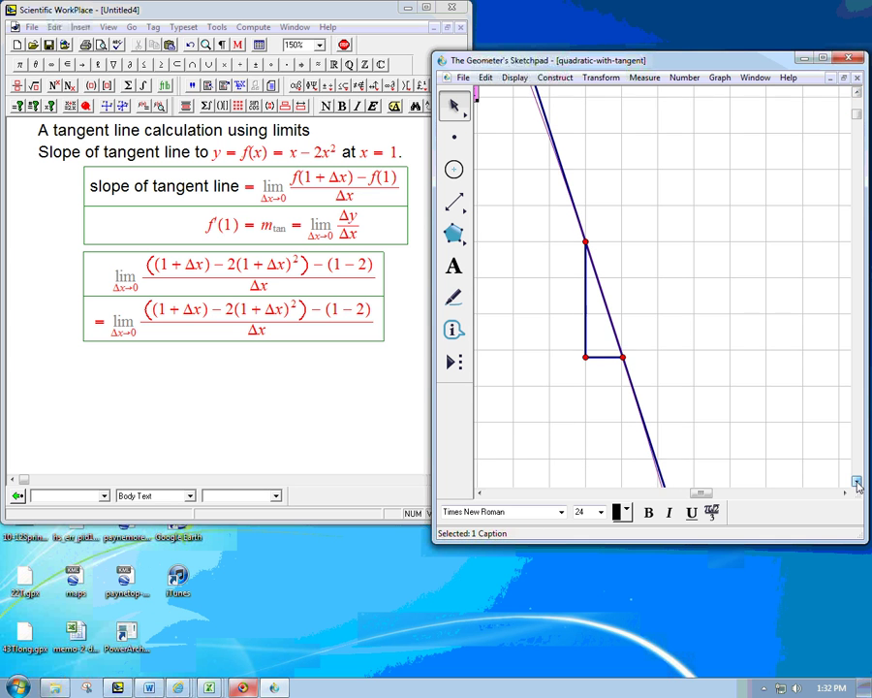
left_click(857, 481)
left_click(857, 481)
left_click(856, 481)
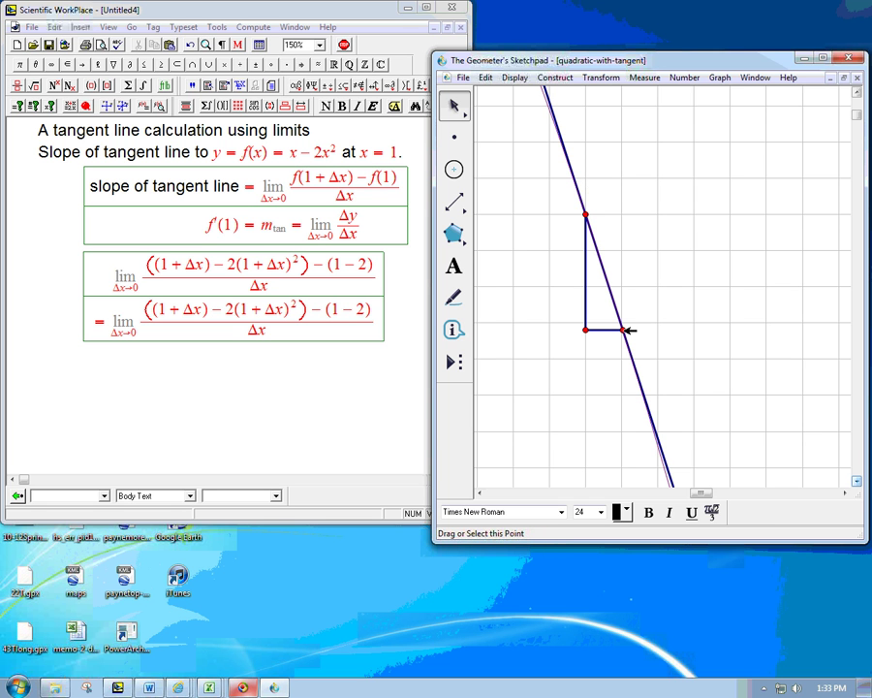
left_click_drag(626, 328, 590, 231)
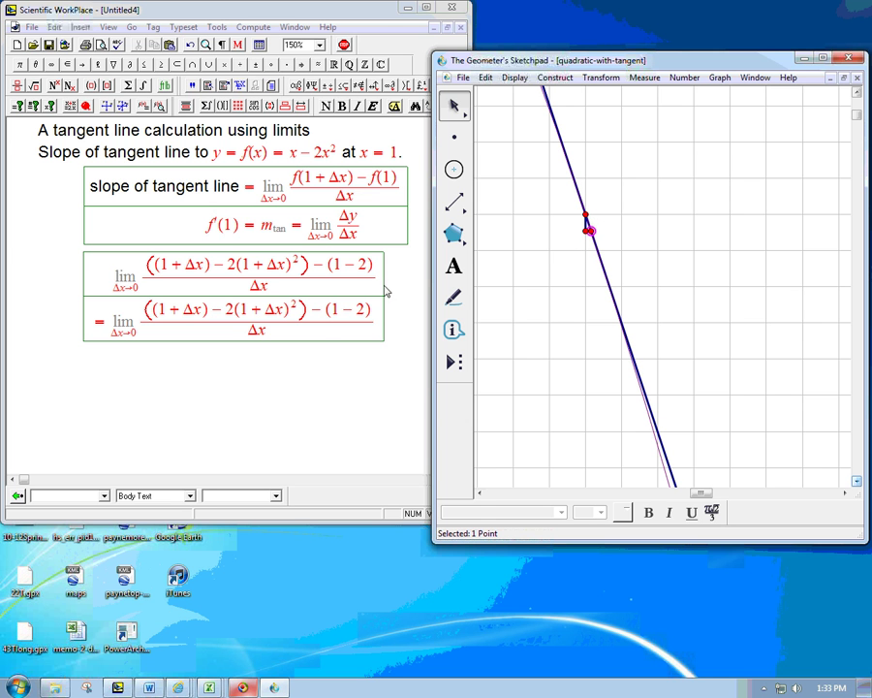
Start a new = row and replace the trailing − (1 − 2) term with + 1
left_click(321, 333)
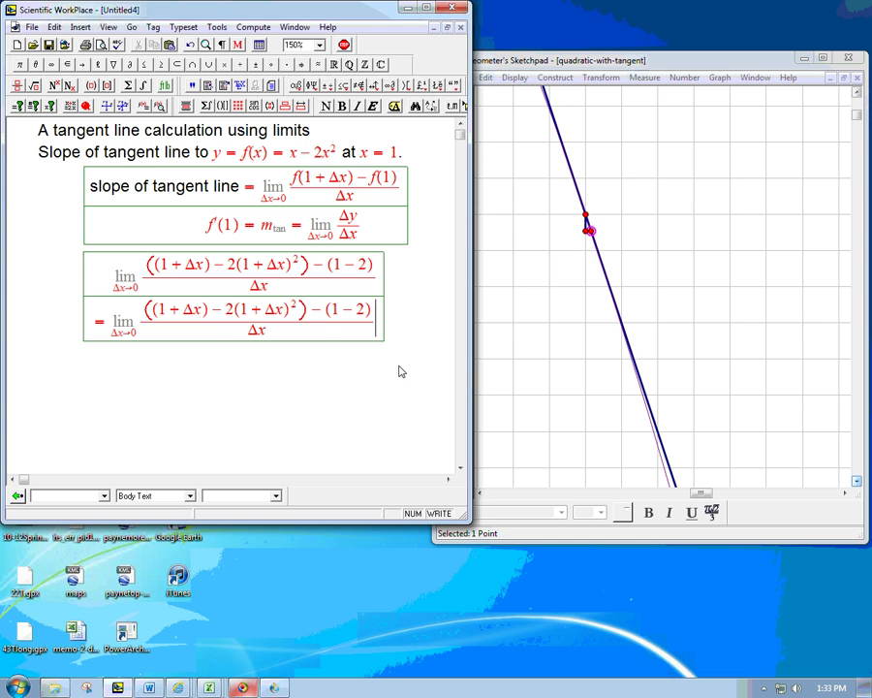
key("Return")
type("=")
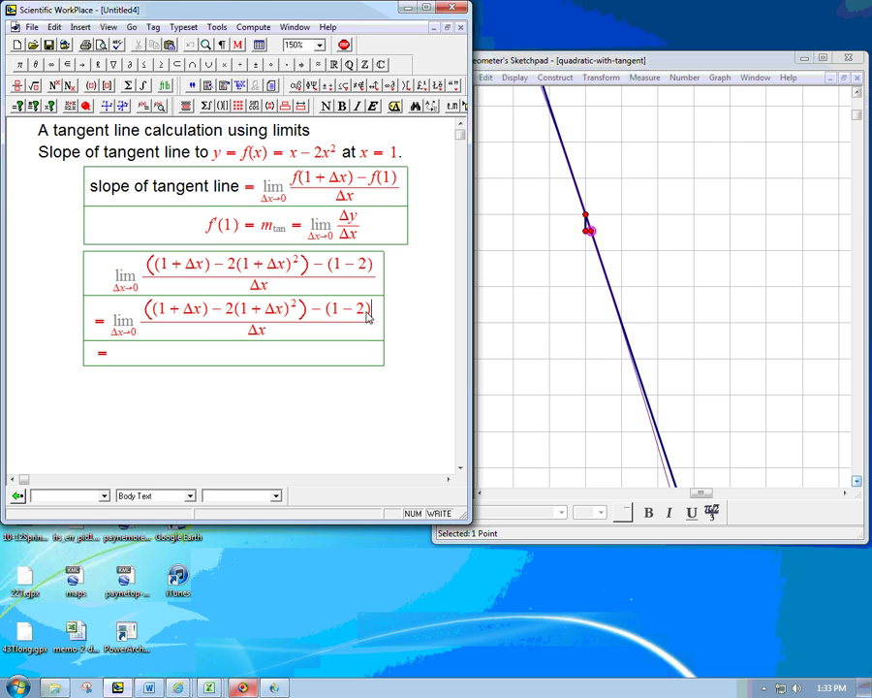
key("BackSpace")
key("BackSpace")
key("BackSpace")
key("BackSpace")
key("BackSpace")
type("+1")
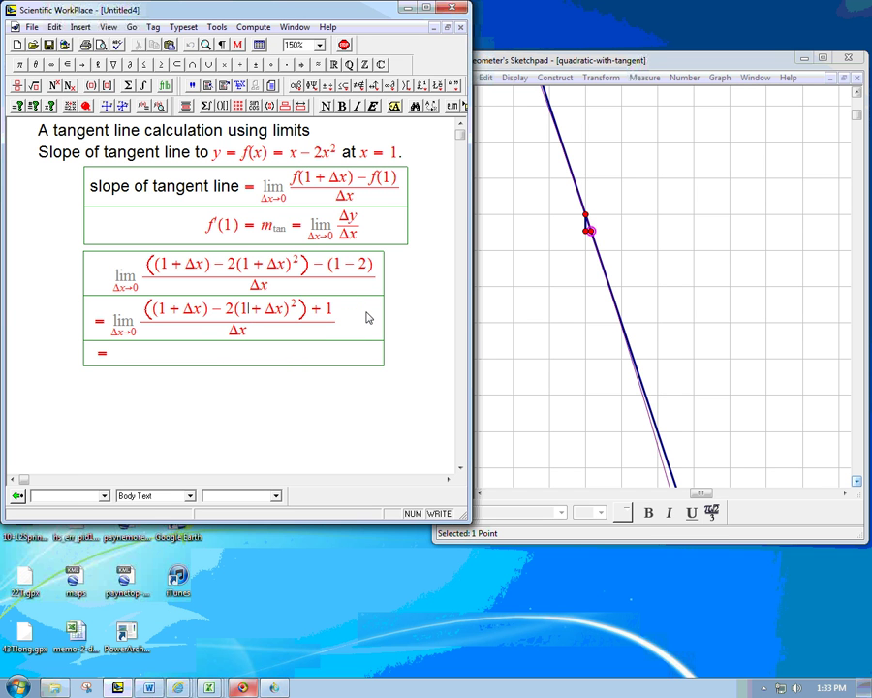
type("2")
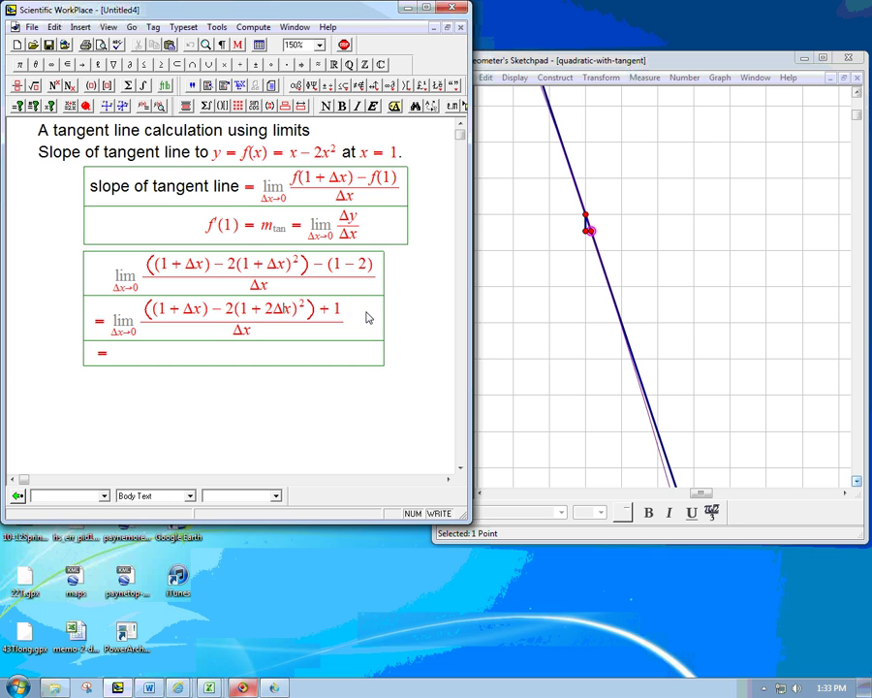
Expand the squared bracket as 1 + 2Δx + (Δx)²
key("BackSpace")
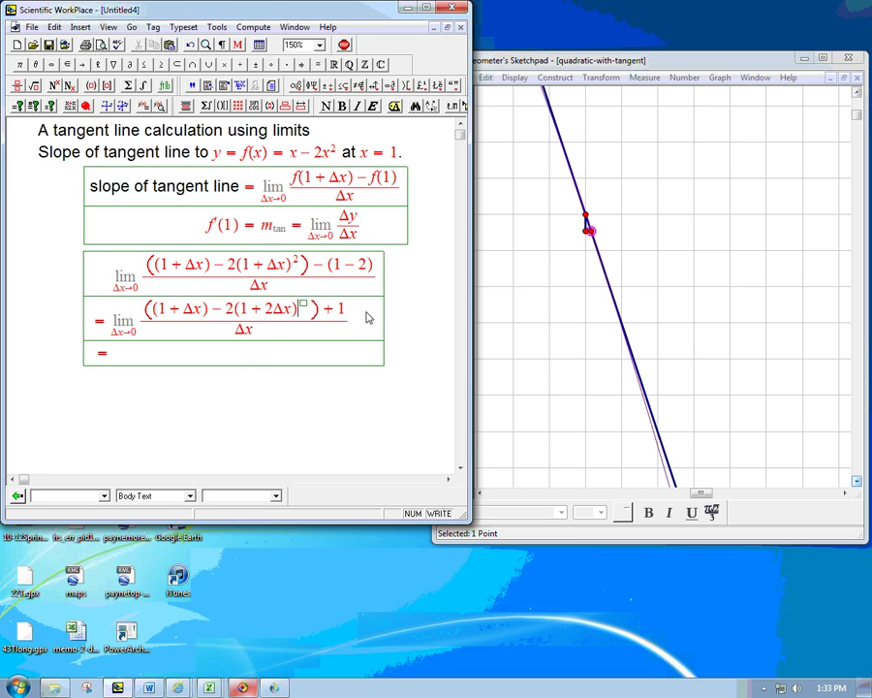
key("BackSpace")
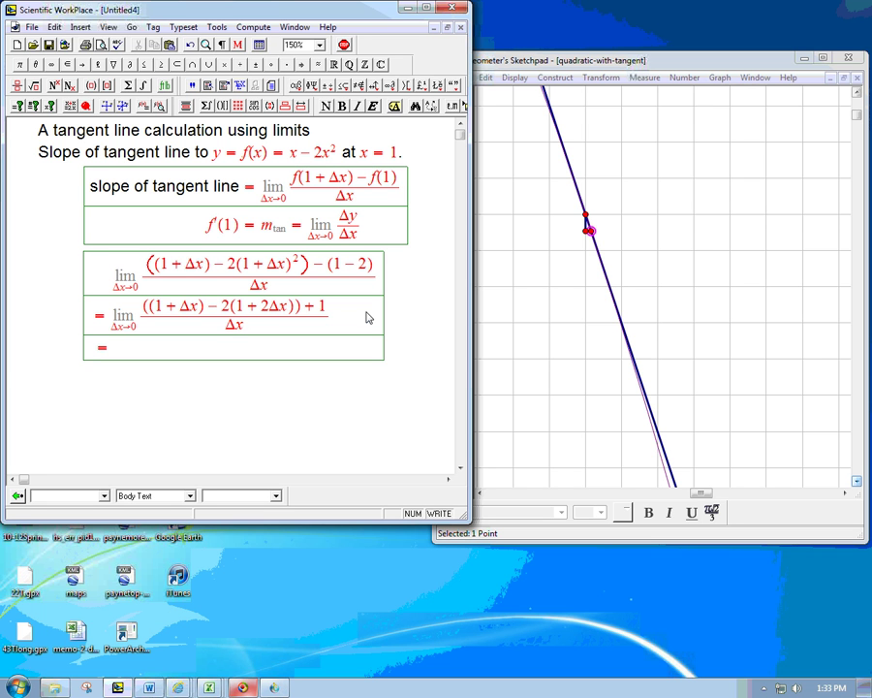
type("+(Δx")
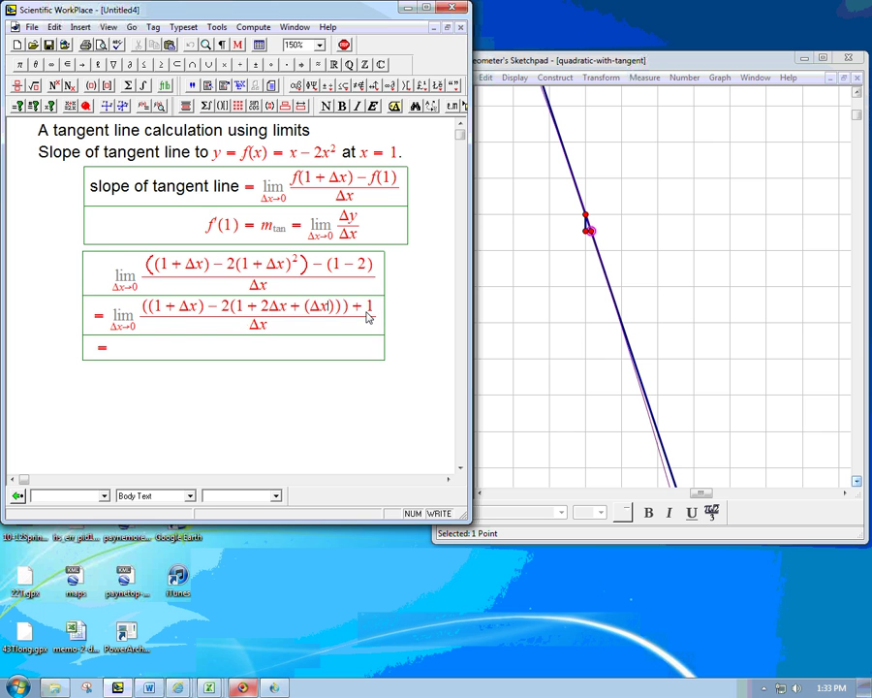
key("ctrl+h")
type("2")
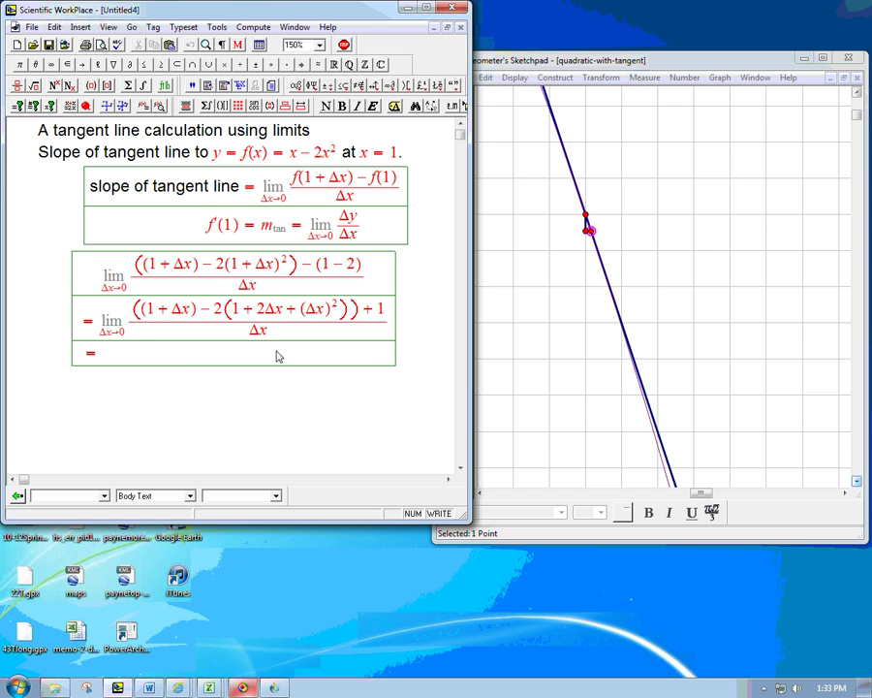
Copy the second row's limit into the empty = row
left_click_drag(101, 320, 284, 330)
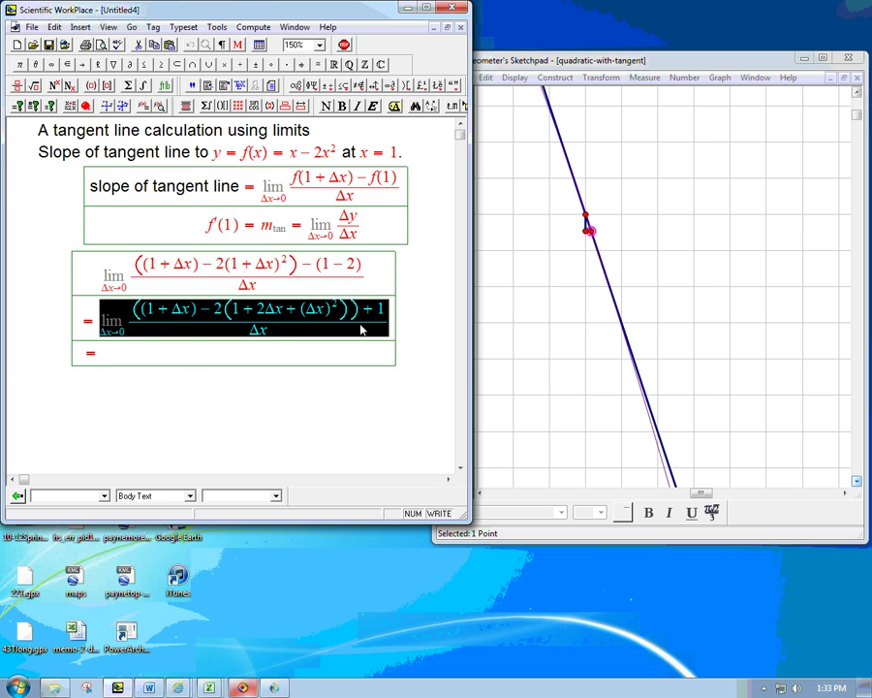
key("ctrl+c")
left_click(107, 355)
key("ctrl+v")
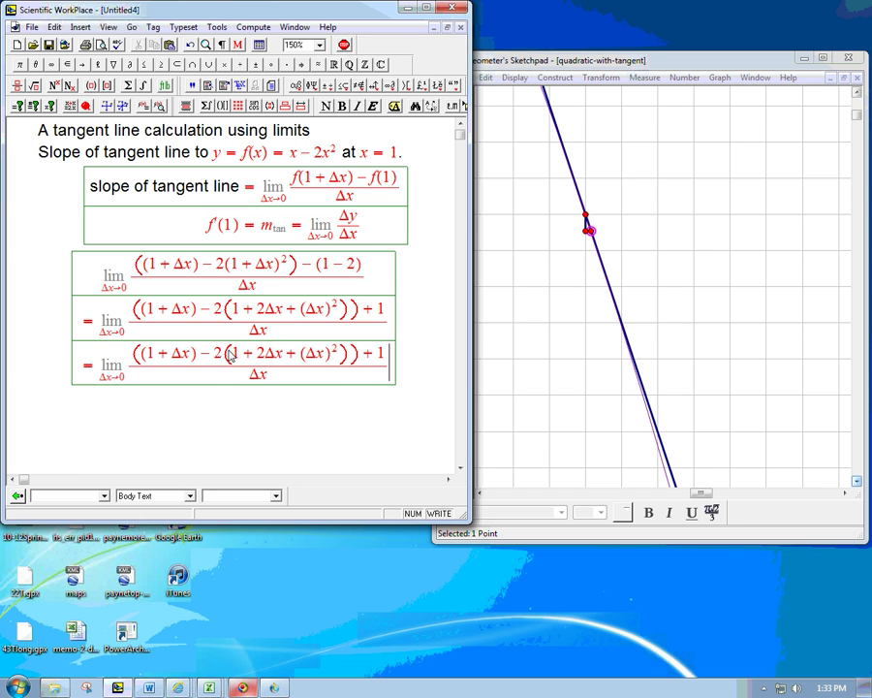
Delete the 1 + and + 1 terms and put −3 at the start of the numerator
left_click(169, 360)
key("BackSpace")
key("BackSpace")
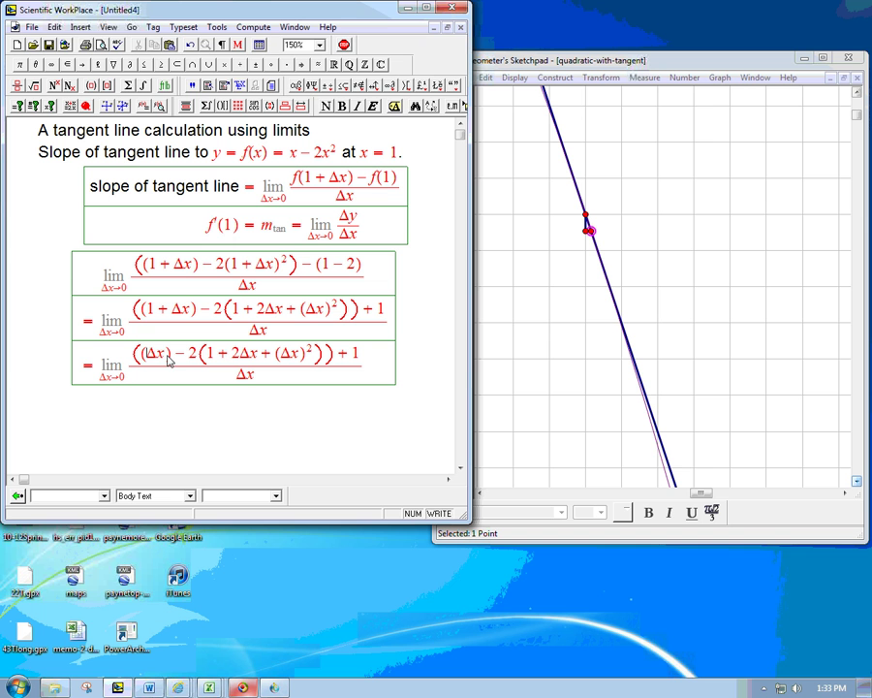
left_click(227, 357)
key("BackSpace")
key("BackSpace")
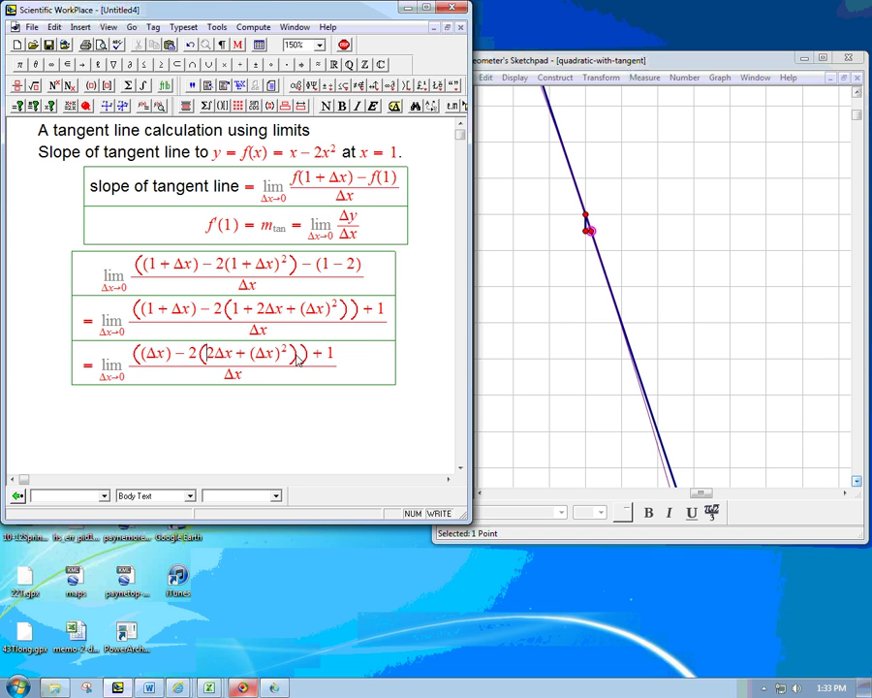
left_click(333, 359)
key("BackSpace")
key("BackSpace")
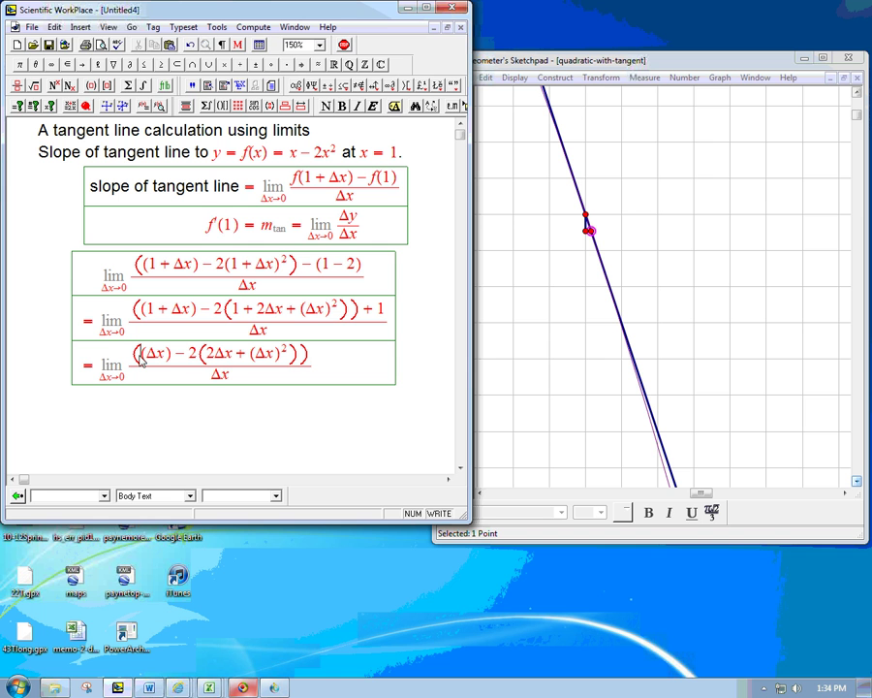
left_click(141, 358)
type("-3")
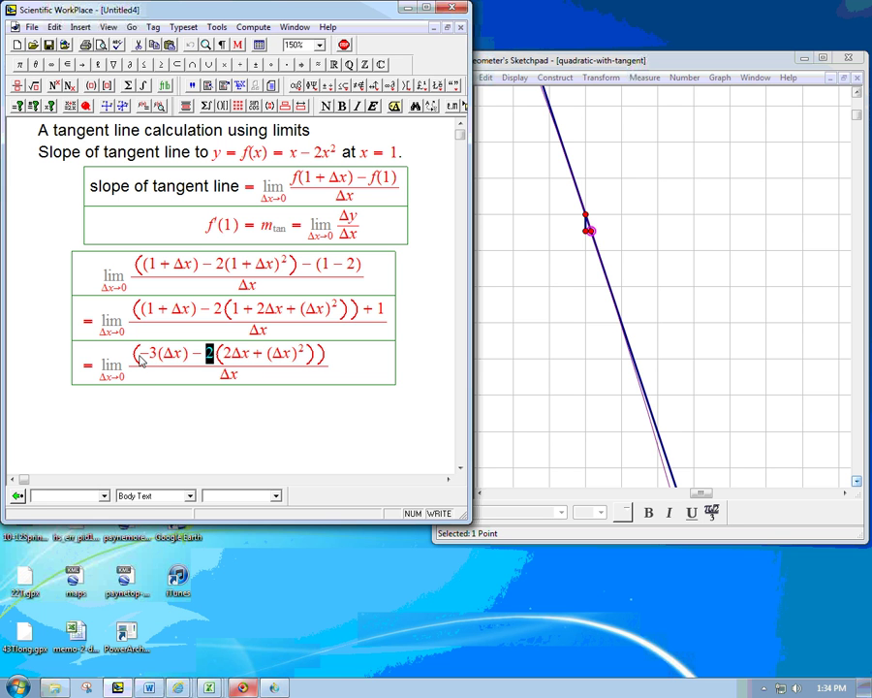
Remove 2Δx and the outer parentheses, leaving (−3(Δx) − 2(Δx)²)/Δx
double_click(140, 359)
left_click(141, 359)
left_click_drag(246, 357, 220, 355)
key("Delete")
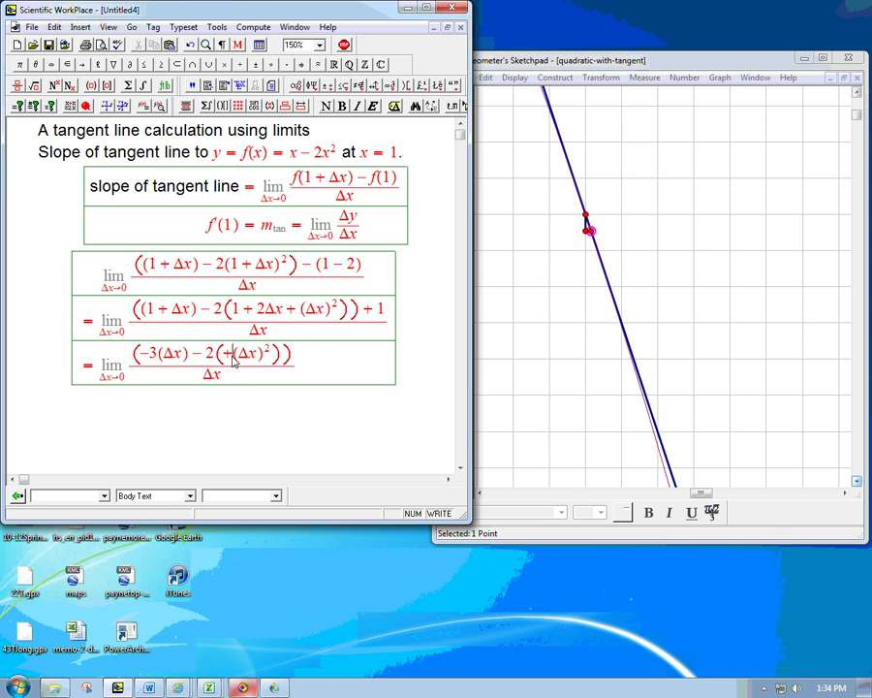
key("Delete")
key("Delete")
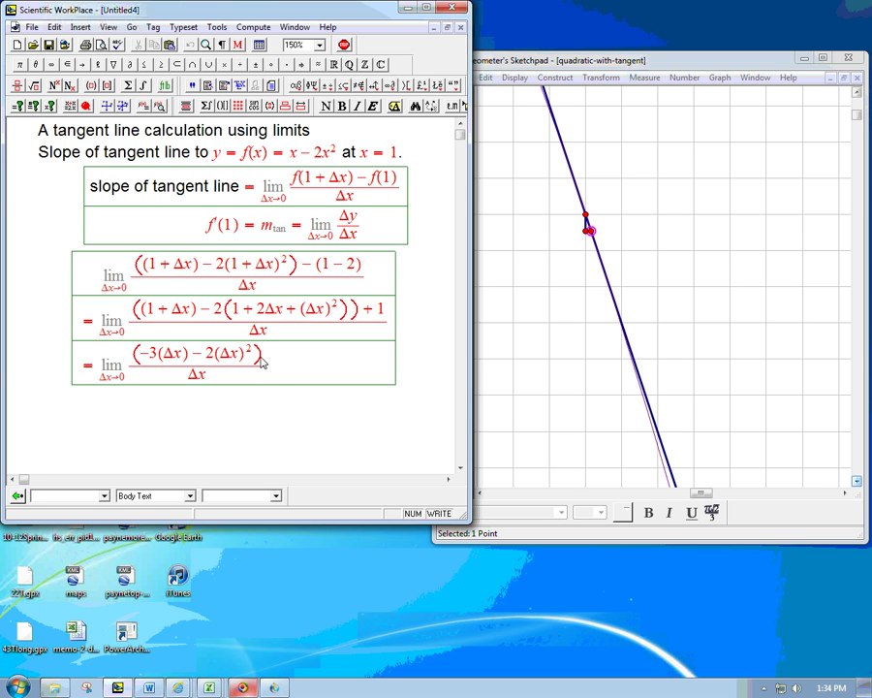
key("BackSpace")
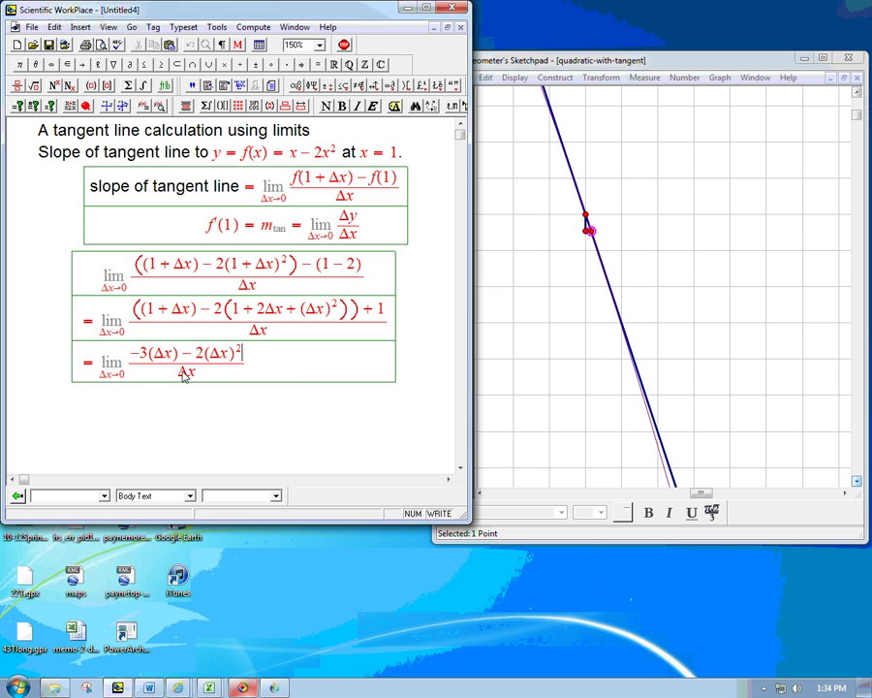
Start a fourth row with = followed by a copy of row 3's limit expression
key("Return")
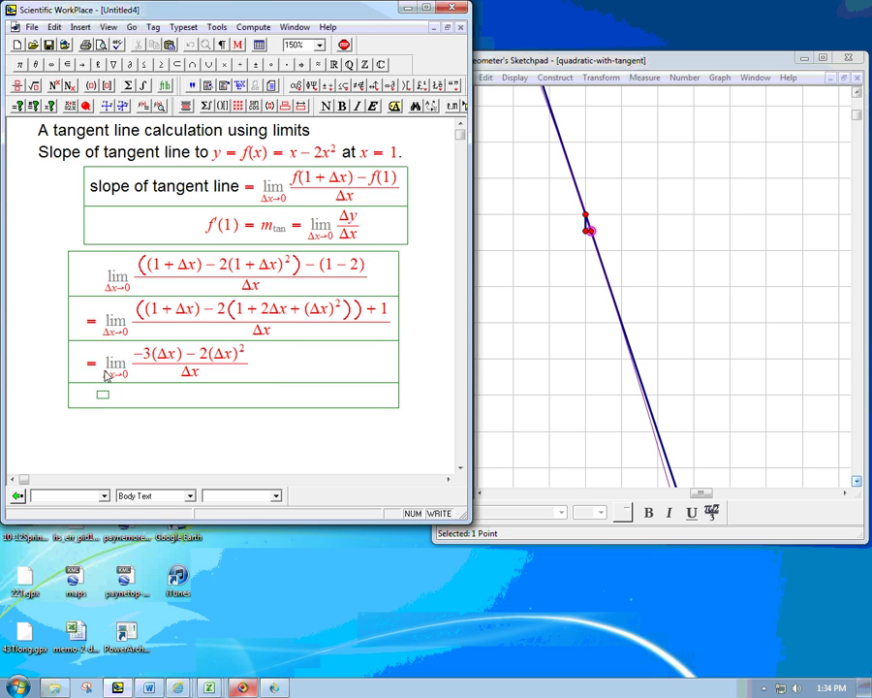
type("=")
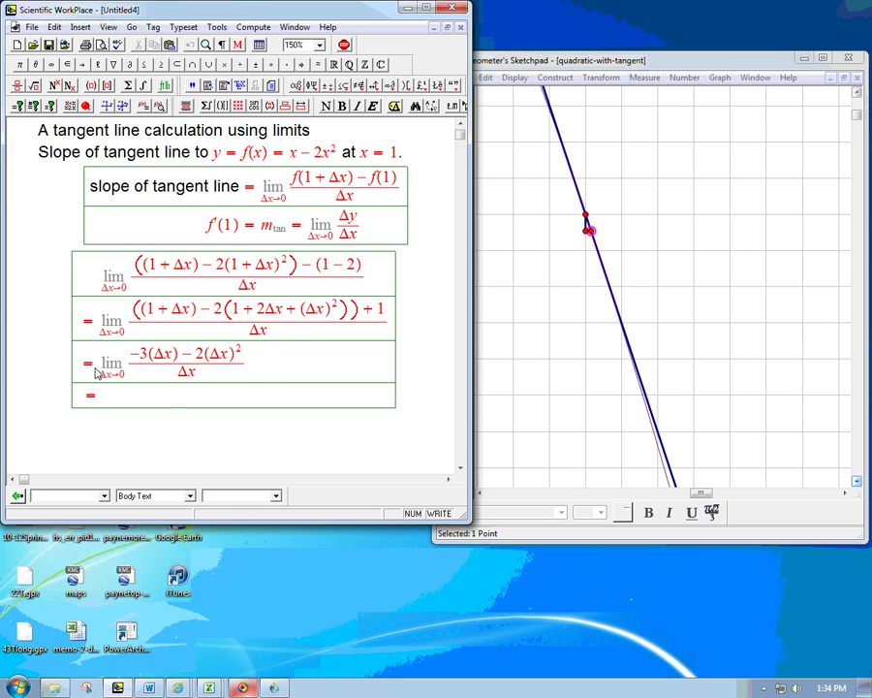
left_click_drag(96, 372, 235, 367)
key("ctrl+c")
left_click(109, 398)
key("ctrl+v")
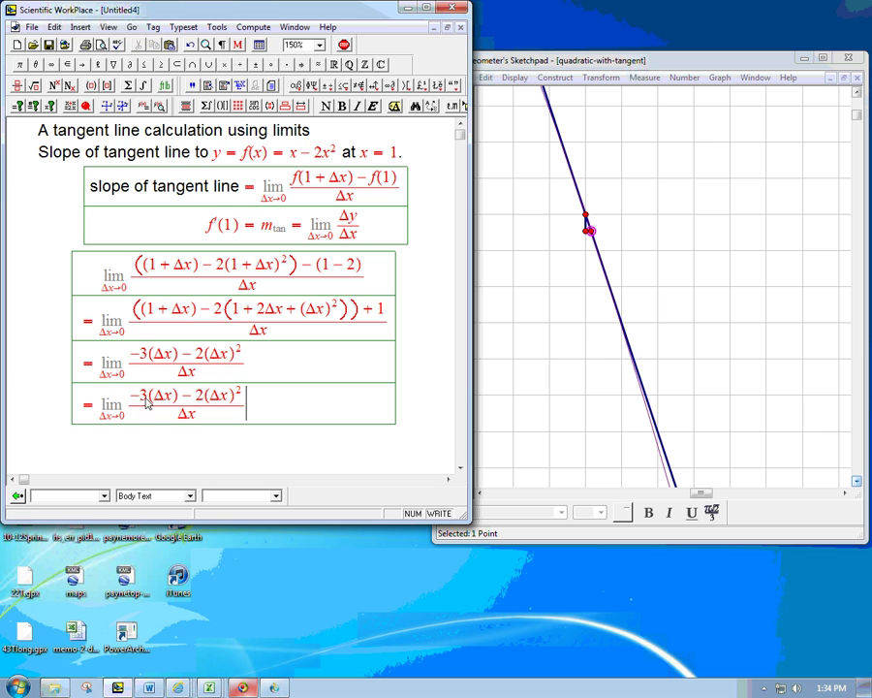
Factor the numerator into Δx(−3 − 2Δx), removing the leftover (Δx) and exponent
left_click(140, 405)
type("Δx")
key("shift+Right")
key("shift+Right")
key("shift+Right")
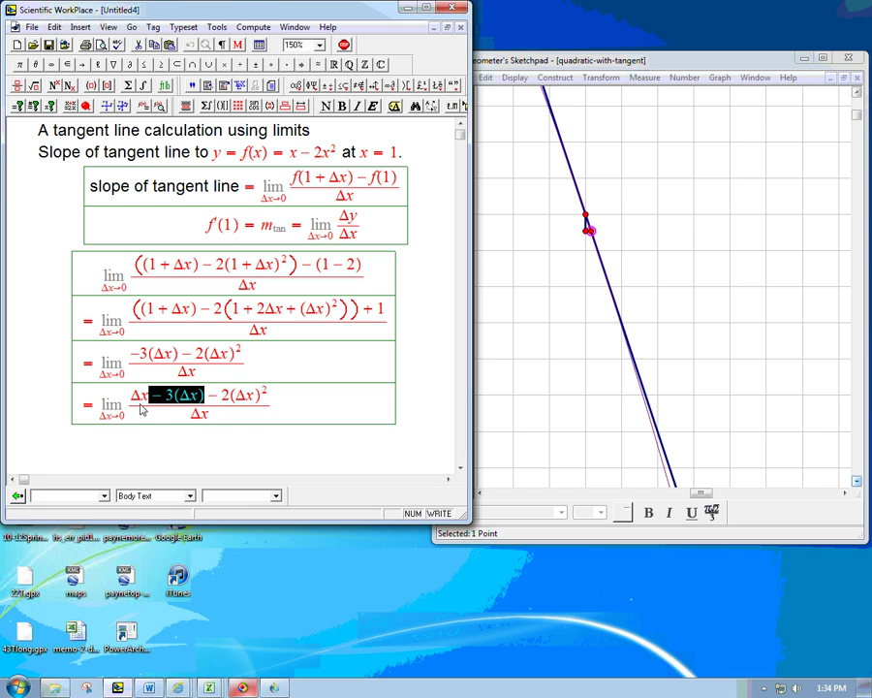
key("shift+Right")
key("shift+Right")
key("shift+Right")
key("parenleft")
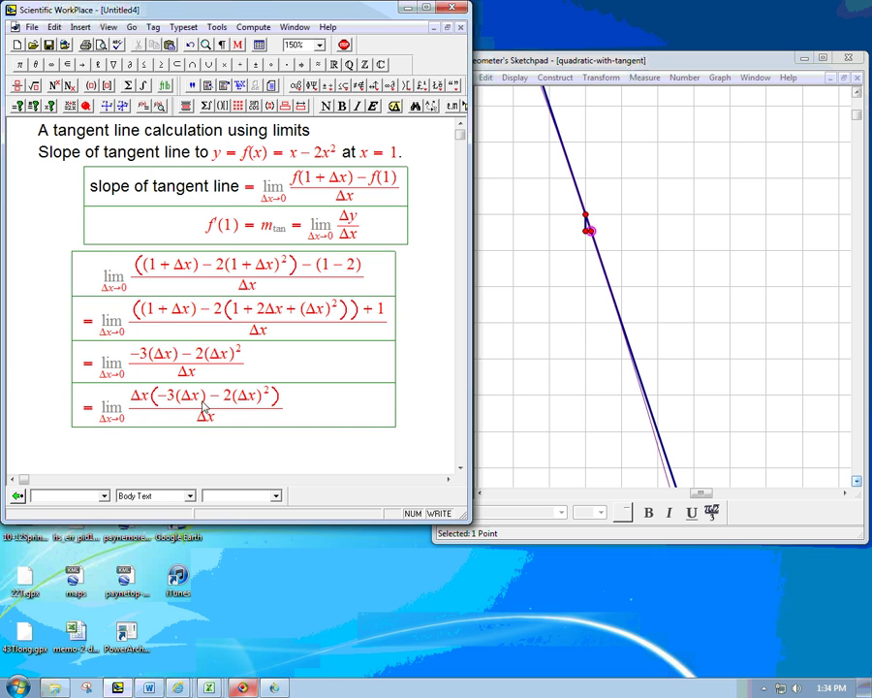
left_click(205, 397)
key("BackSpace")
key("BackSpace")
key("BackSpace")
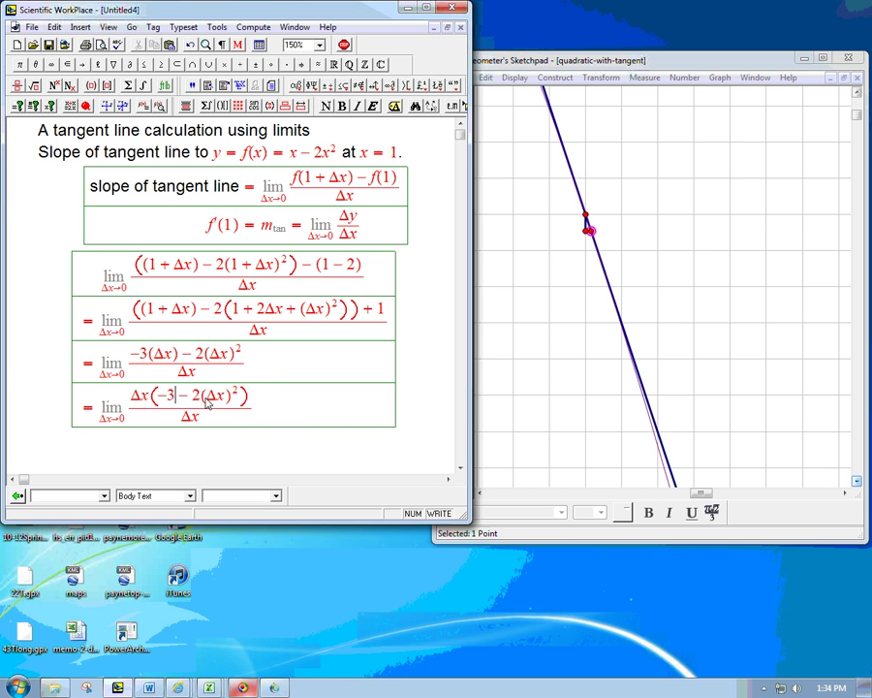
left_click(238, 390)
key("BackSpace")
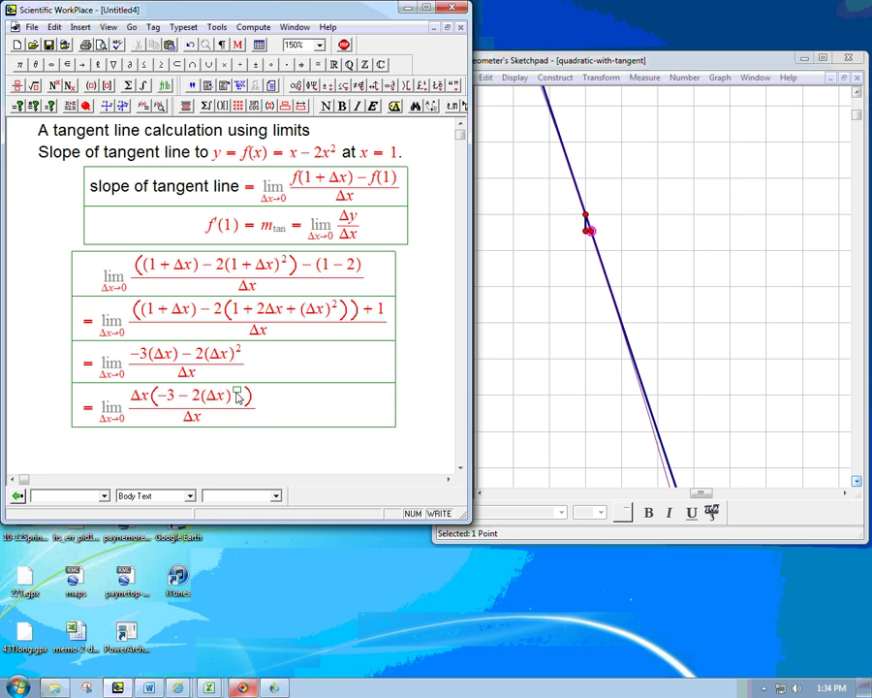
key("BackSpace")
key("BackSpace")
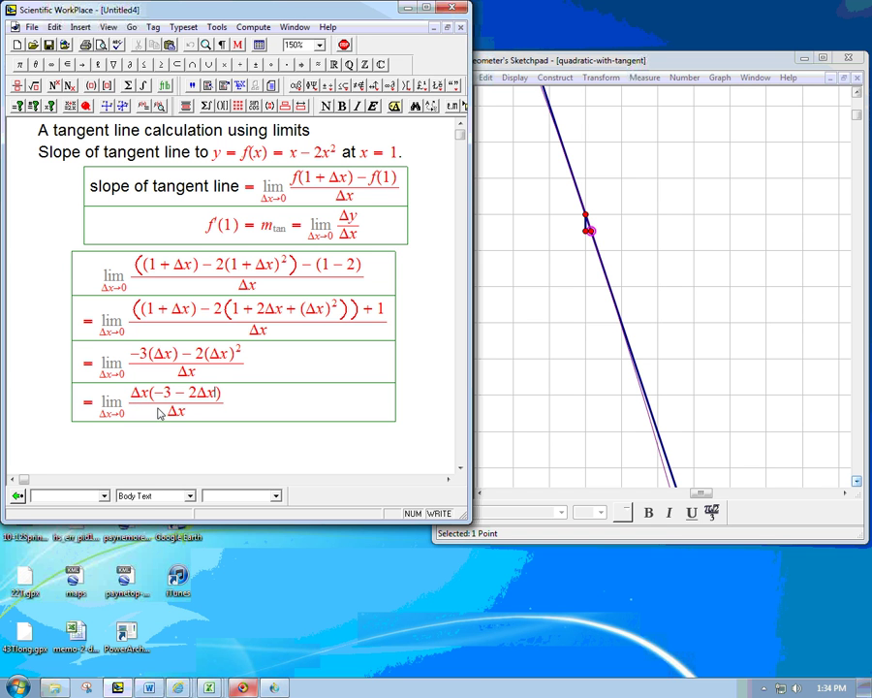
Start a fifth row with = and a copy of row 4's limit expression
key("Return")
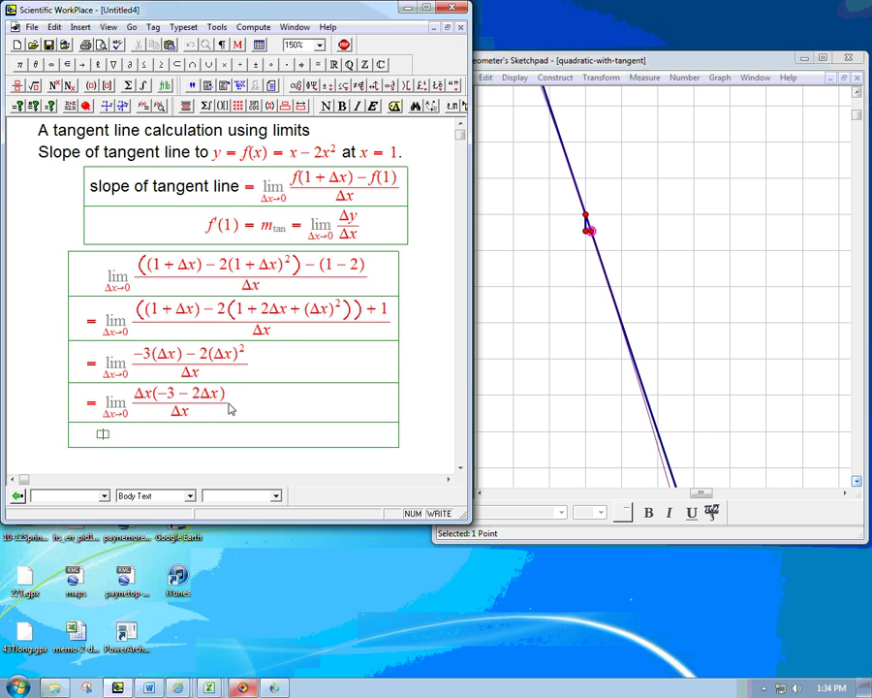
type("=")
double_click(178, 411)
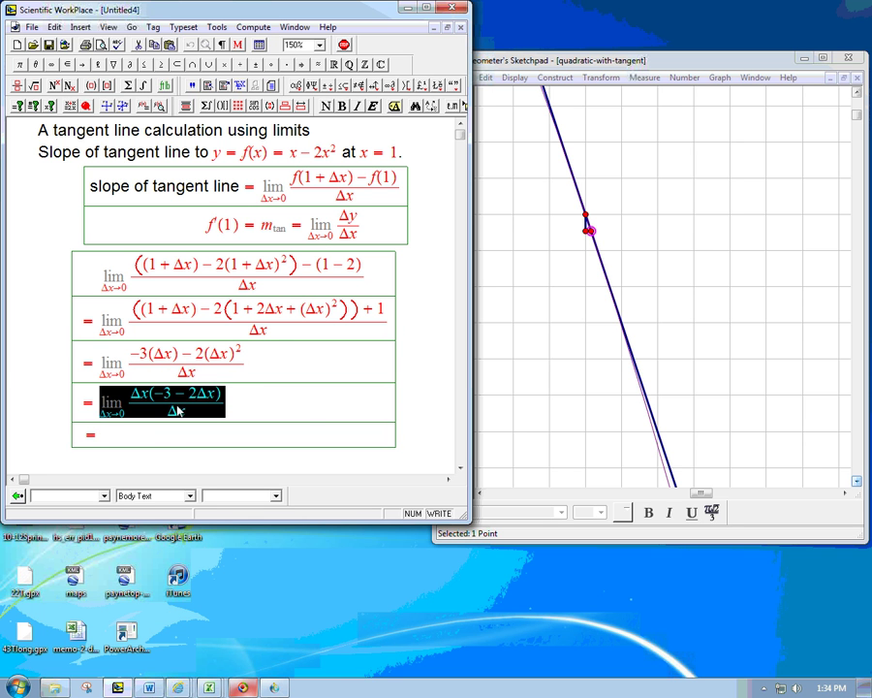
key("ctrl+c")
left_click(177, 438)
key("ctrl+v")
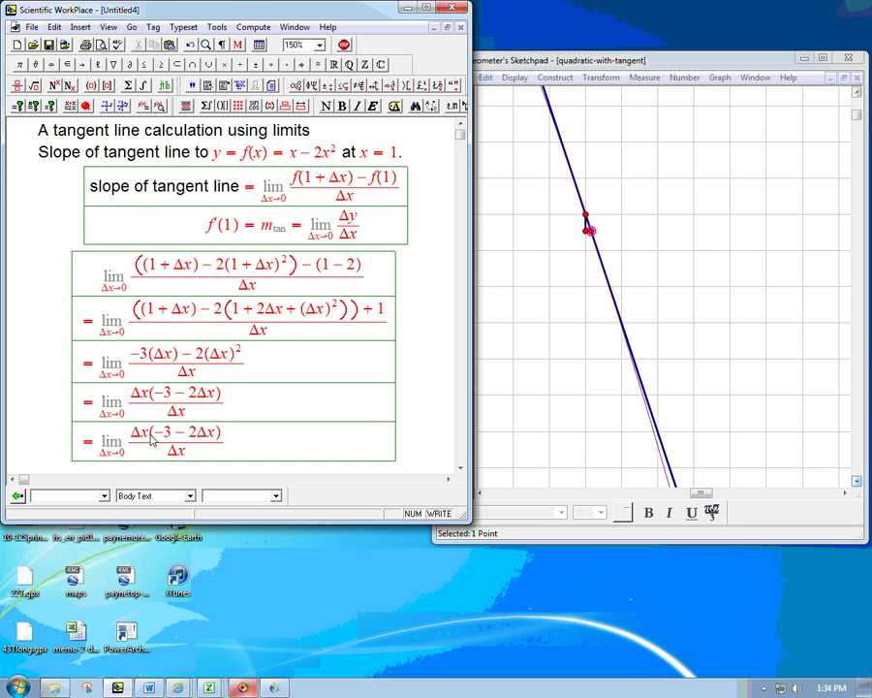
Replace the Δx/Δx fraction with the (−3 − 2Δx) factor, cancelling Δx
left_click_drag(149, 434, 198, 438)
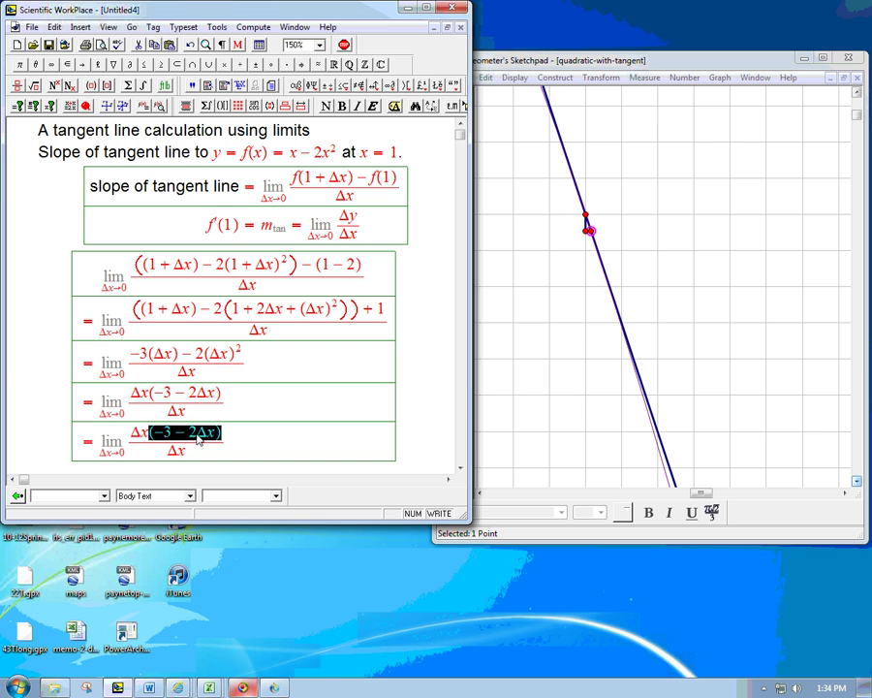
key("Delete")
key("shift+Left")
key("ctrl+v")
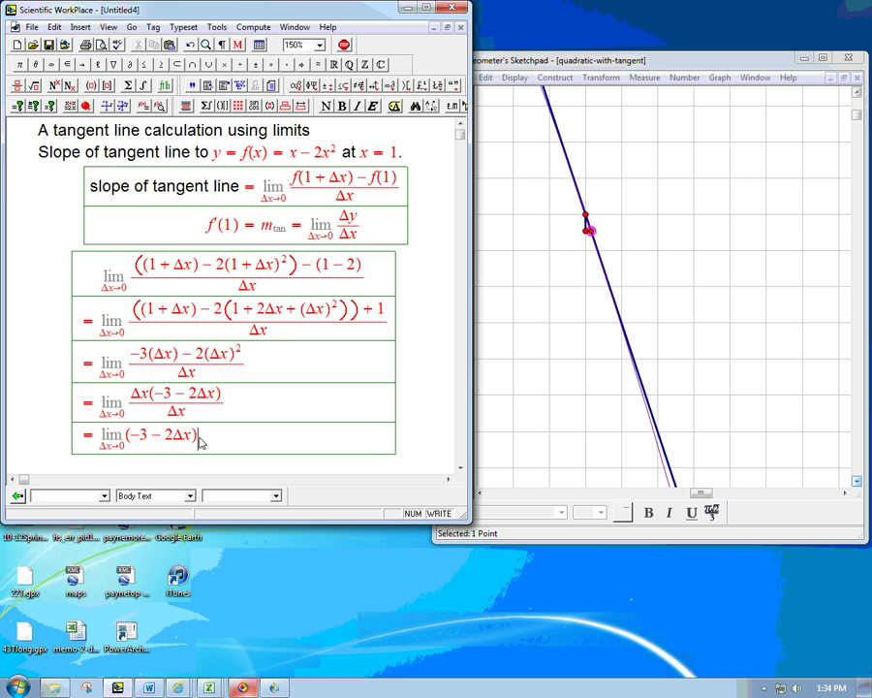
Add a closing row reading m_tan = −3, with 'tan' as a subscript of m
key("Return")
type("=-3")
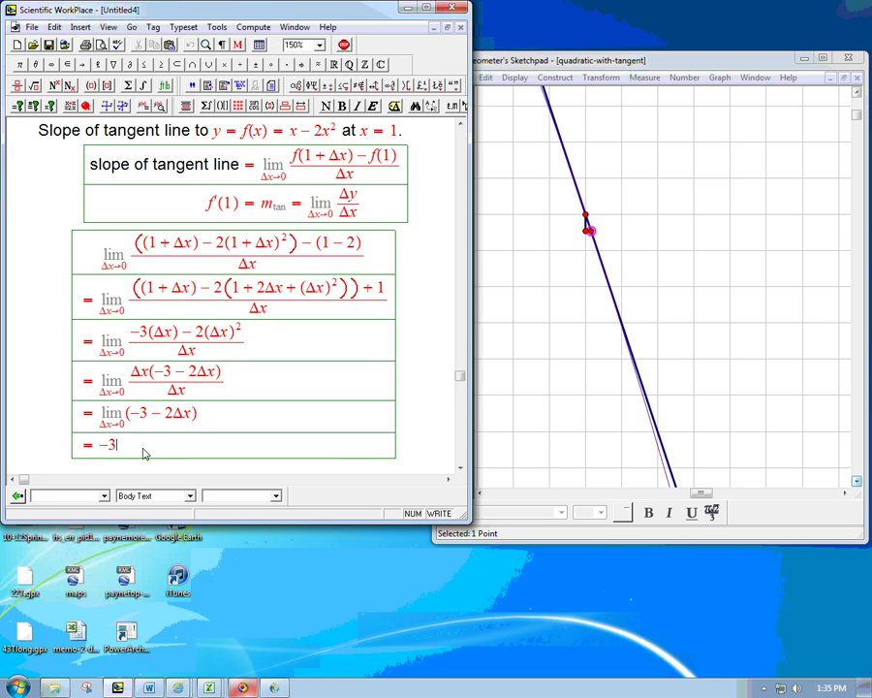
left_click(85, 445)
type("m")
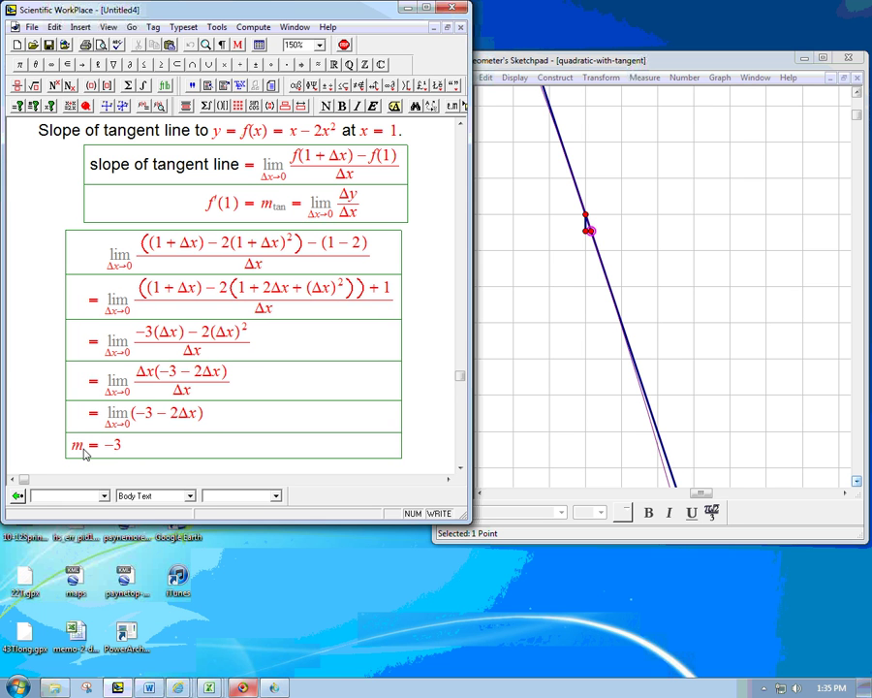
key("ctrl+l")
type("tan")
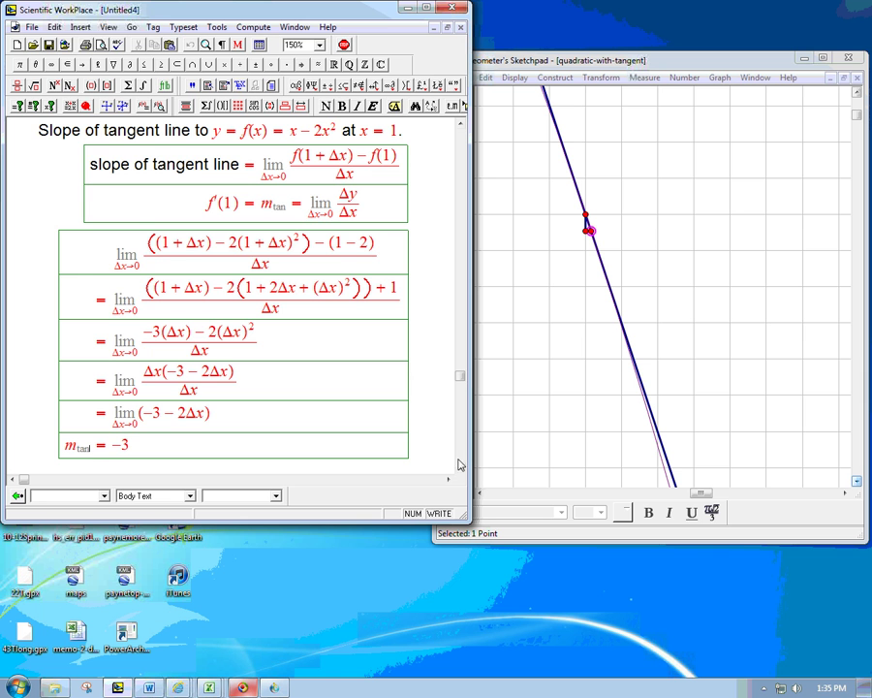
scroll(325, 330, "down", 3)
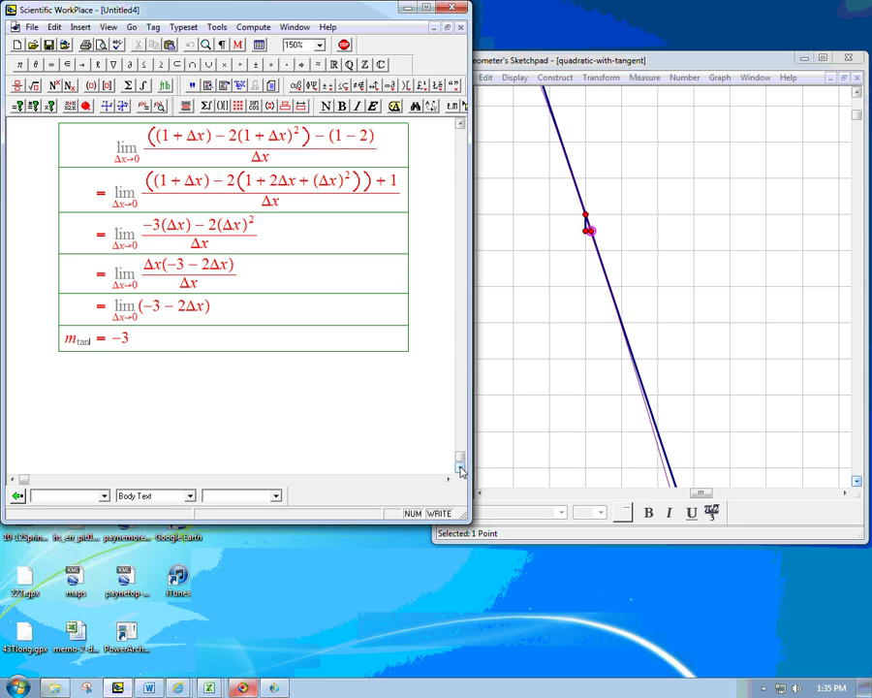
Write the text line 'Equation of tangent line: point-slope' and begin a math line below it
left_click(193, 360)
type("equa")
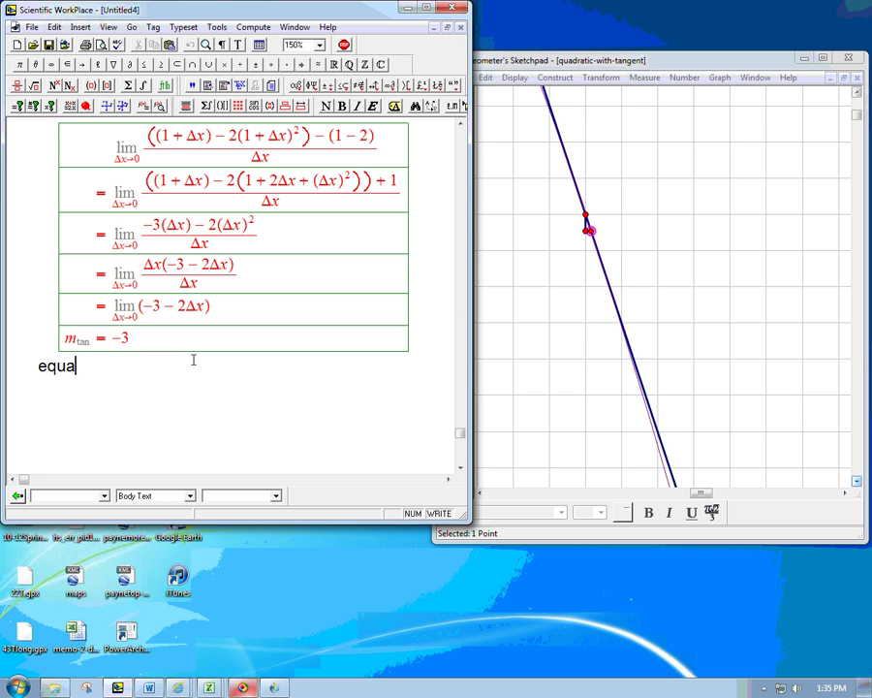
key("BackSpace")
key("BackSpace")
key("BackSpace")
key("BackSpace")
type("Equatio")
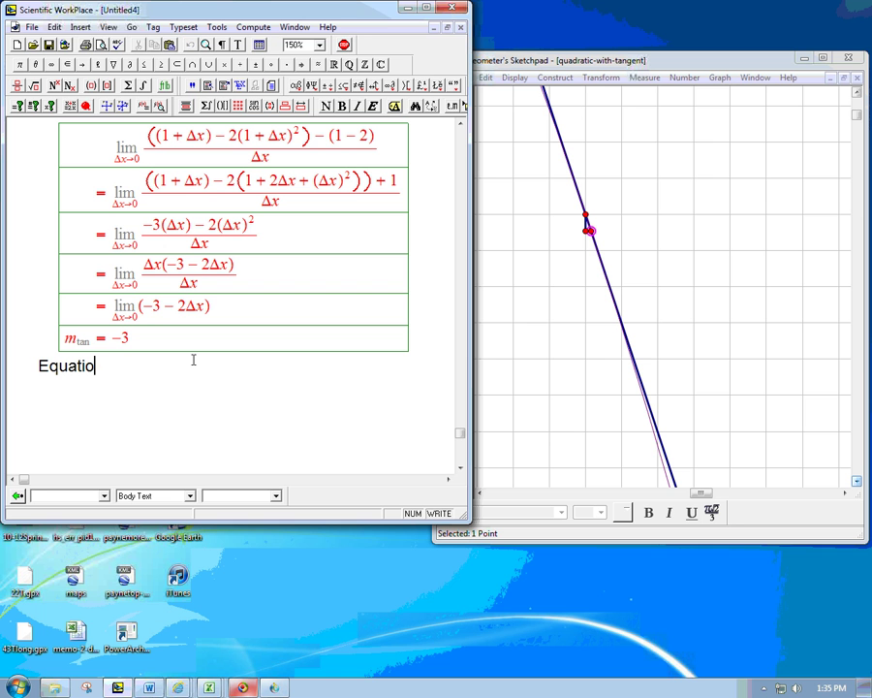
type("n of tangent")
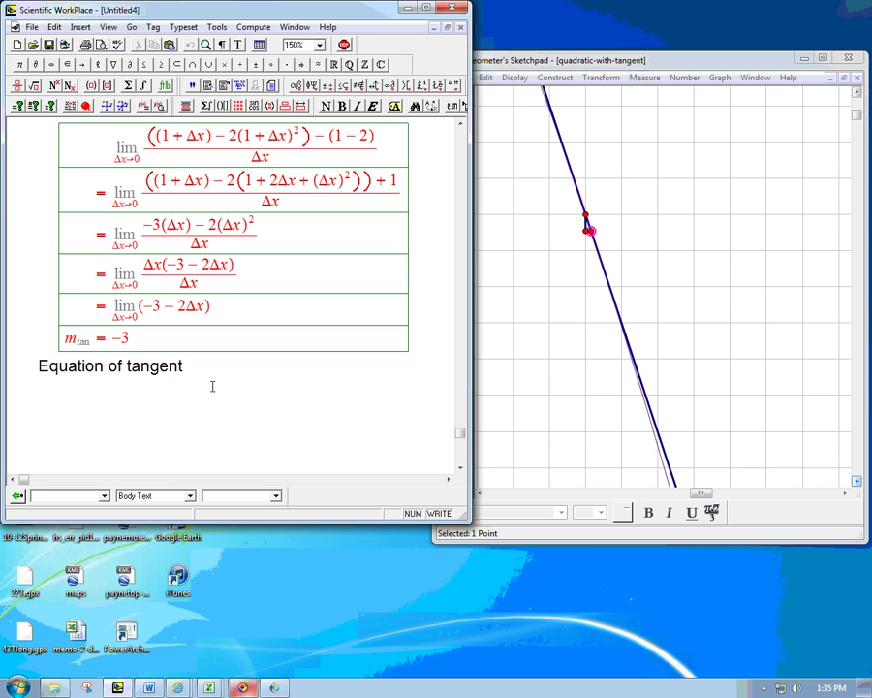
type("line")
type(": point-slope")
key("Return")
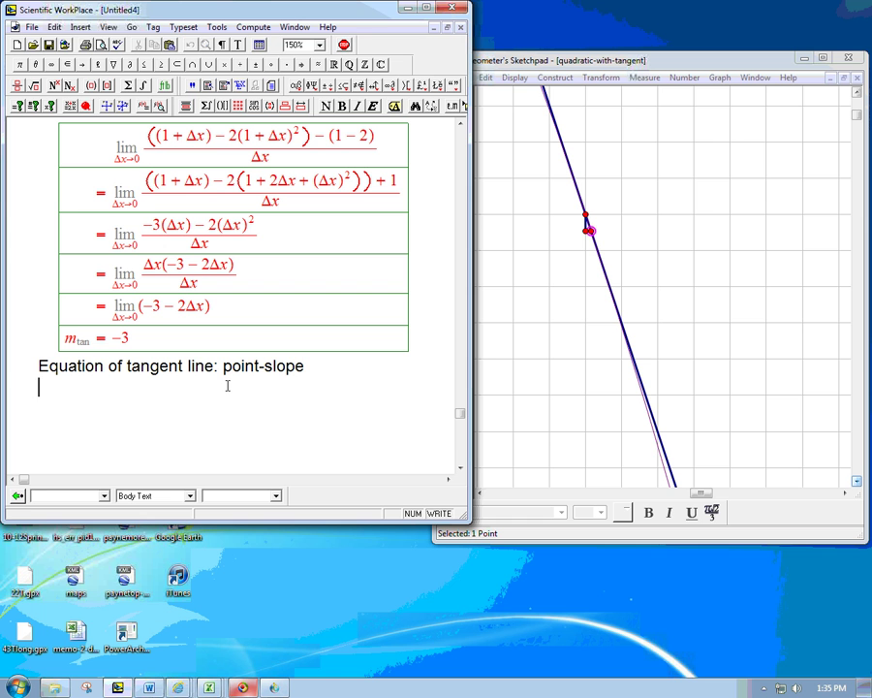
key("ctrl+m")
Enter the formula (y − y₁)/(x − x₁) = m, then bring Geometer's Sketchpad to the front
type("y-")
key("ctrl+f")
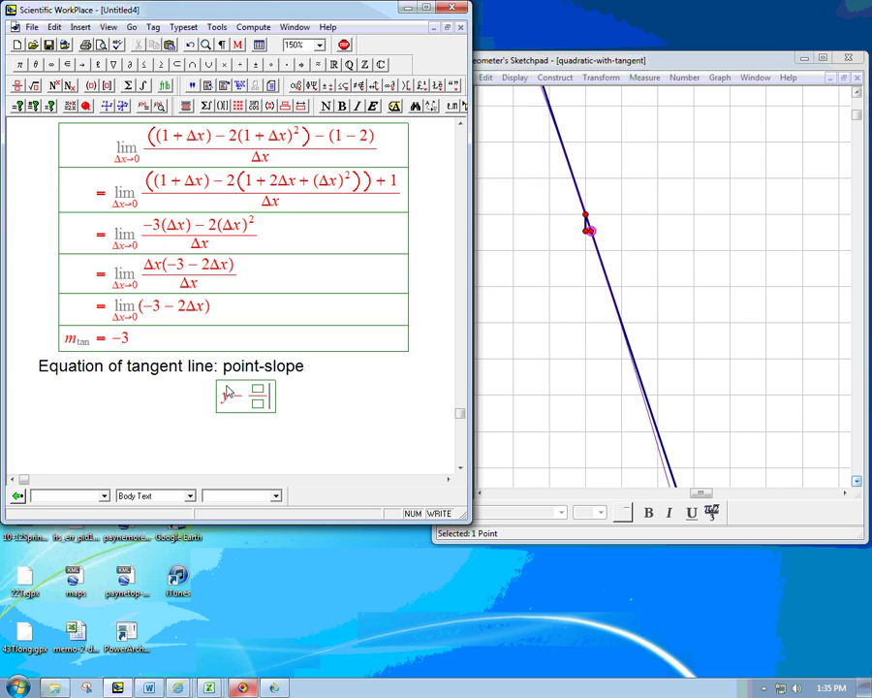
key("ctrl+z")
key("ctrl+z")
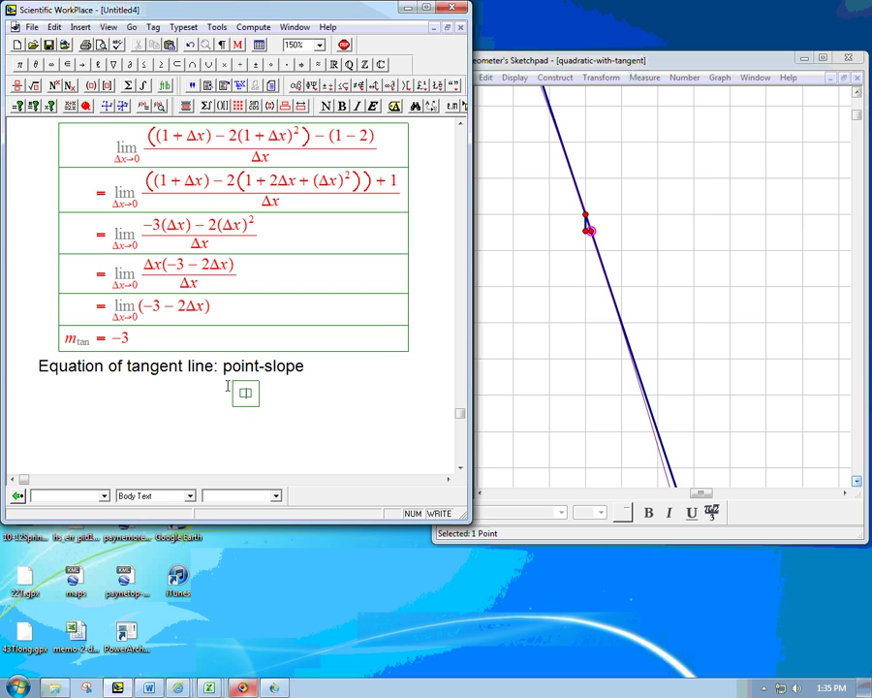
key("ctrl+f")
type("y-y")
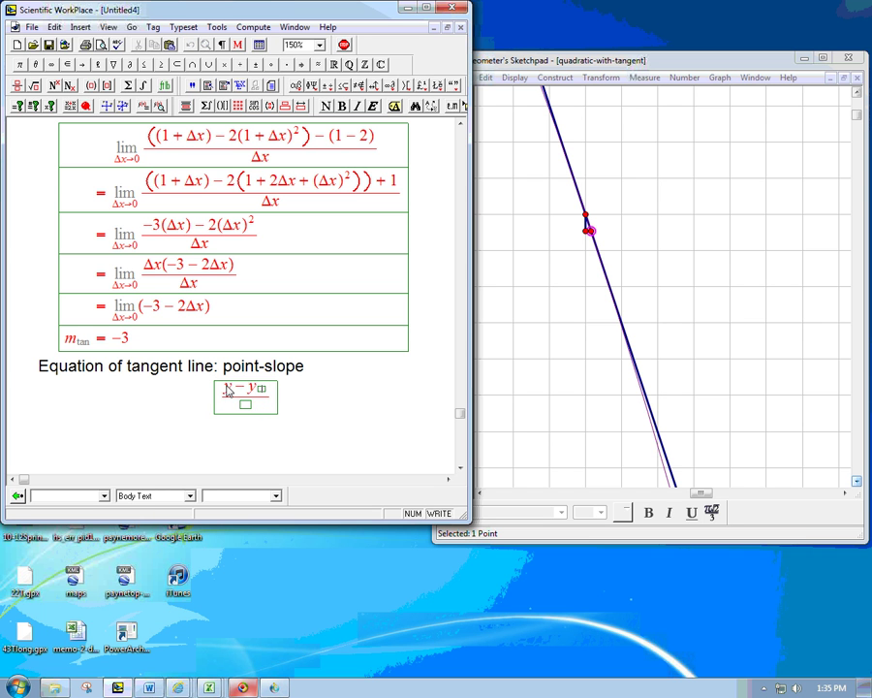
type("1")
key("Down")
type("x-x")
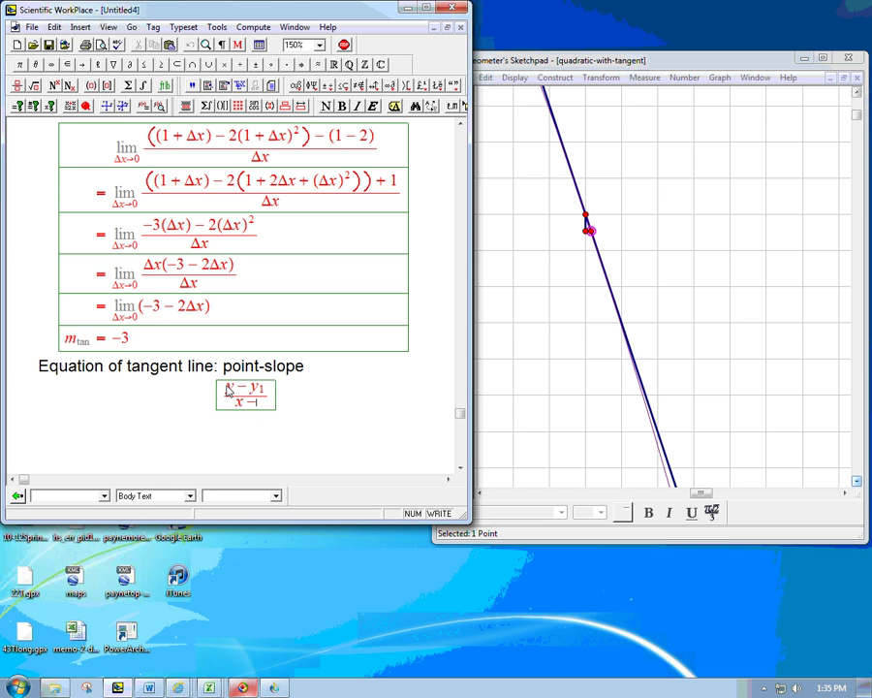
key("ctrl+Down")
type("1")
key("Right")
key("Right")
type("= ")
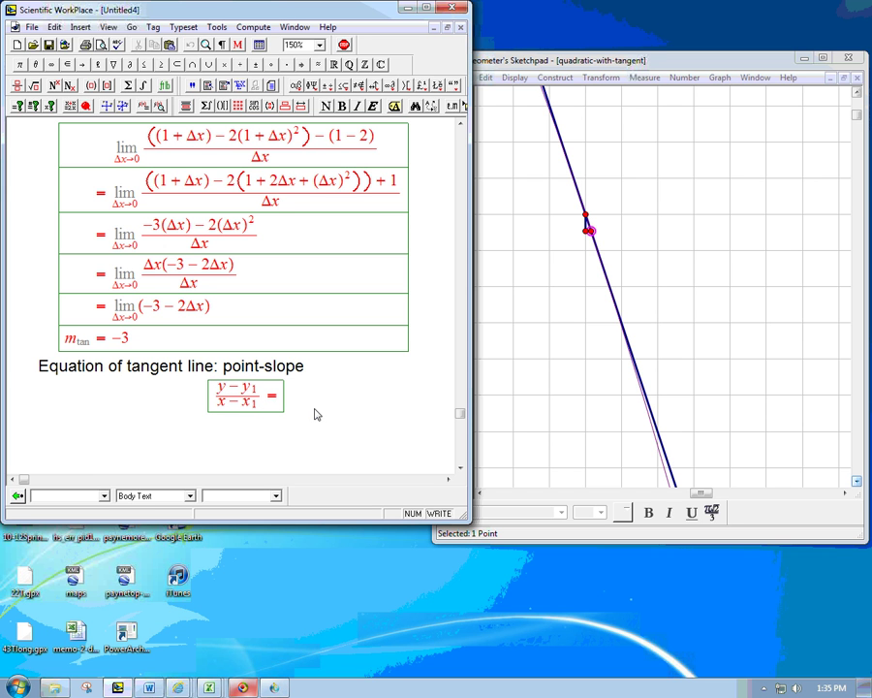
type("m")
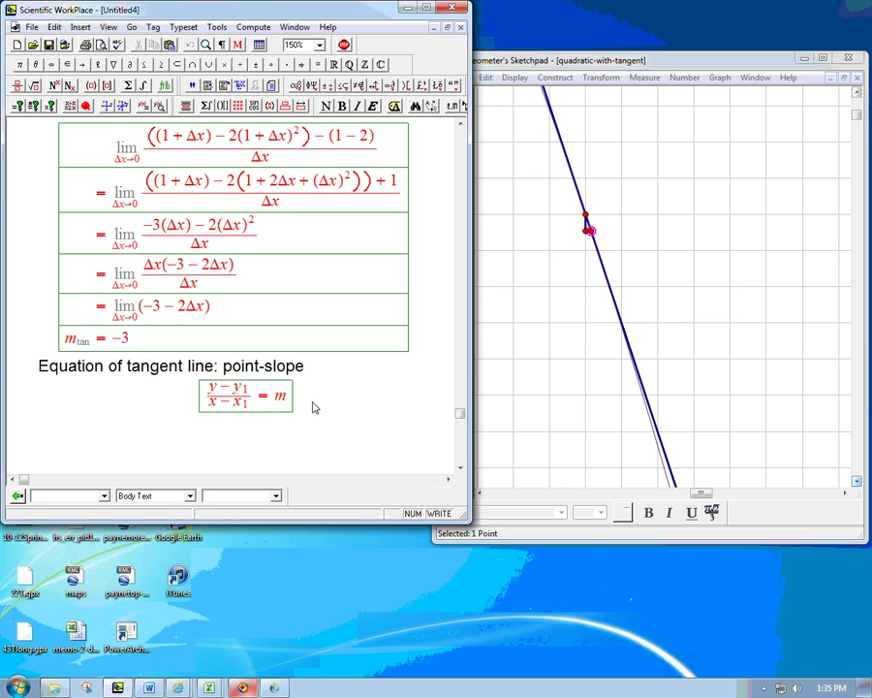
left_click(307, 408)
left_click(651, 71)
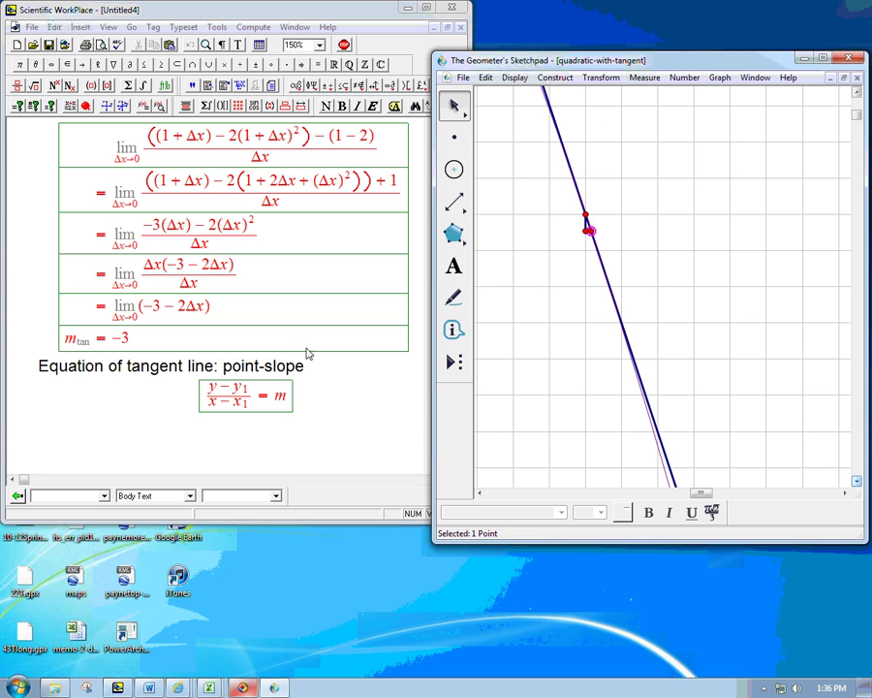
Back in WorkPlace, start a new line reading 'Point: (1, −1)'
left_click(299, 402)
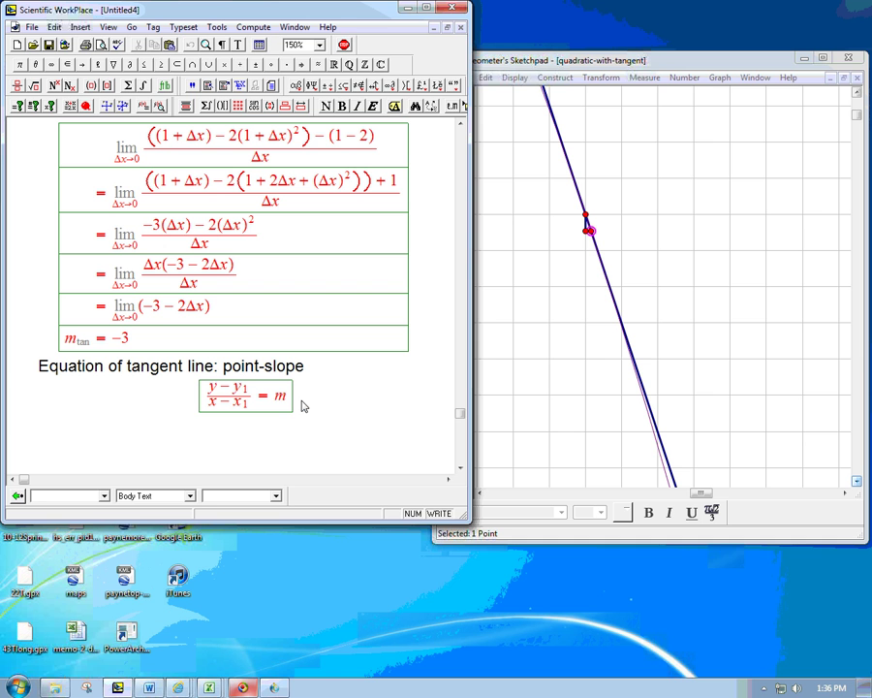
key("Return")
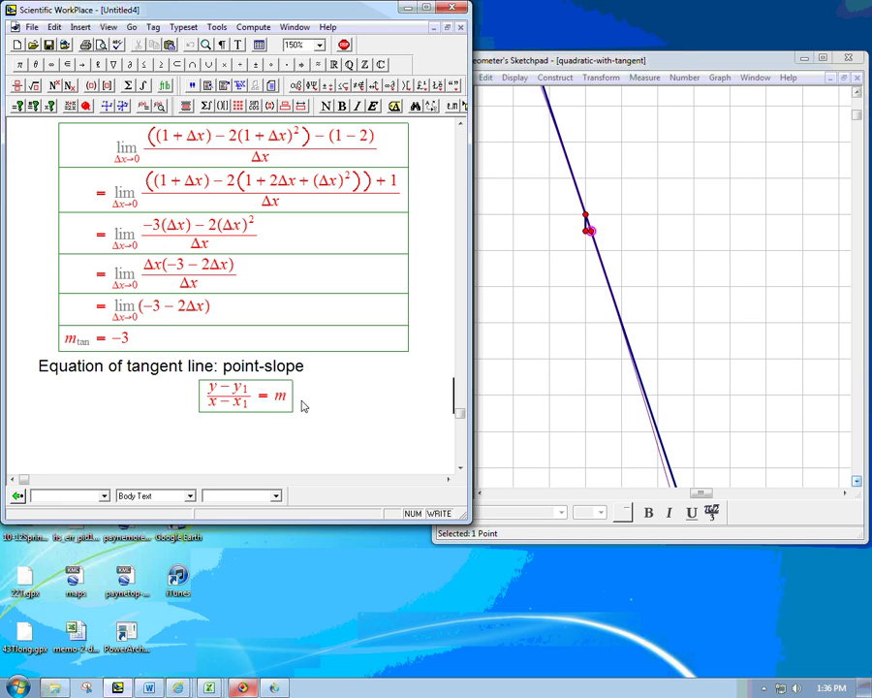
type("Point:")
key("ctrl+9")
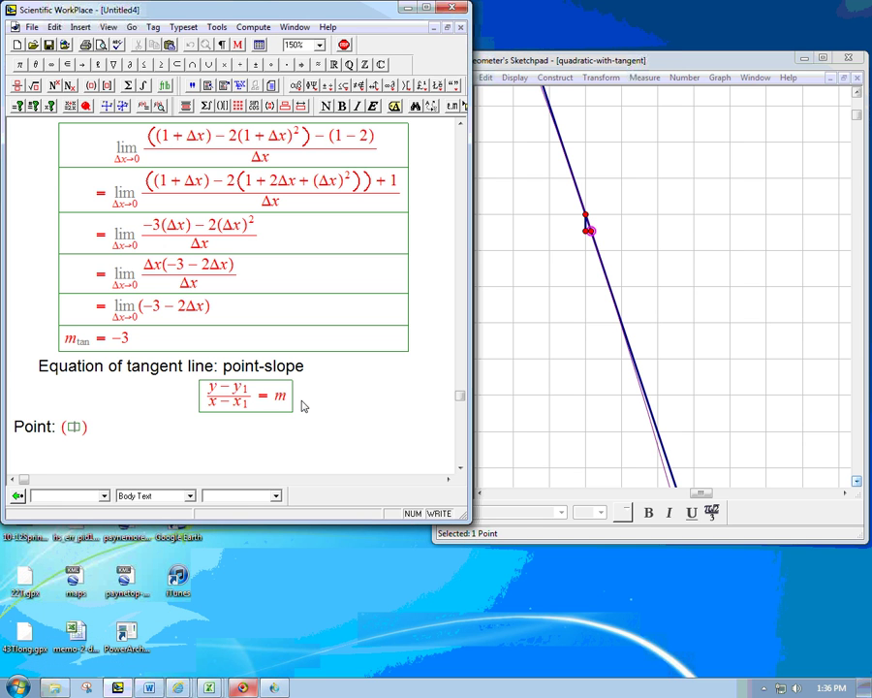
type("1,-1")
key("Right")
Append 'Slope = −3' to the point line and begin a centered display below
key("ctrl+t")
type("Slope")
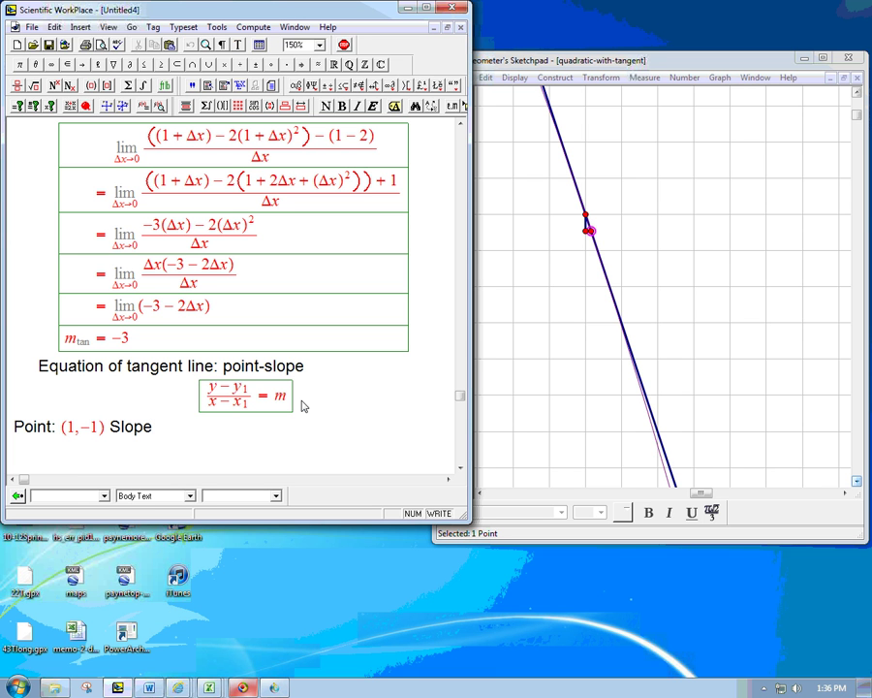
key("ctrl+m")
type("= −3")
key("BackSpace")
type("-3a")
key("BackSpace")
key("ctrl+d")
Enter (y − (−1))/(x − 1) = −3 in the display
scroll(301, 406, "down", 3)
key("ctrl+f")
type("y")
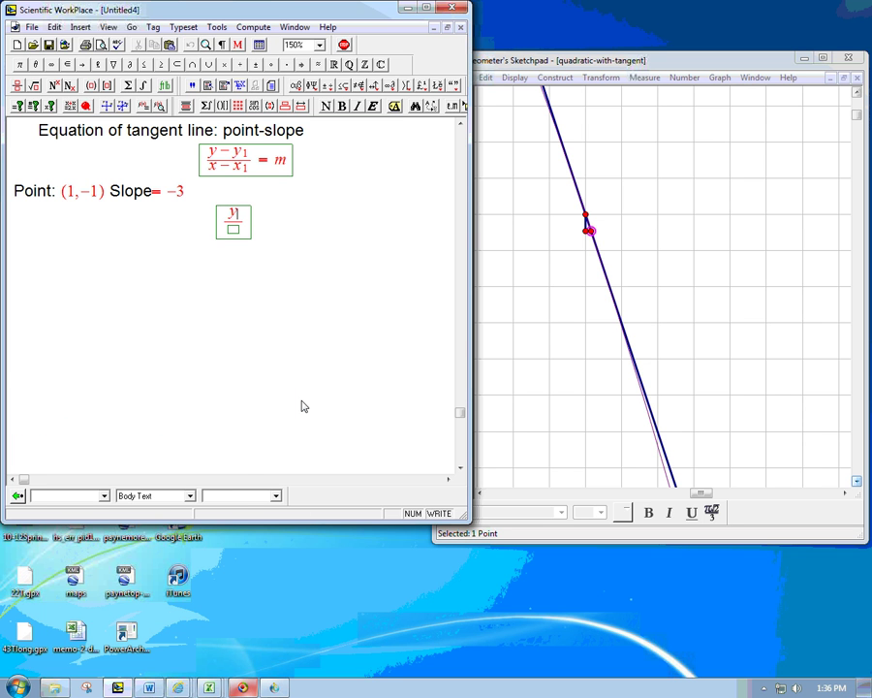
type("- (-1")
key("Tab")
type("x-1")
key("Right")
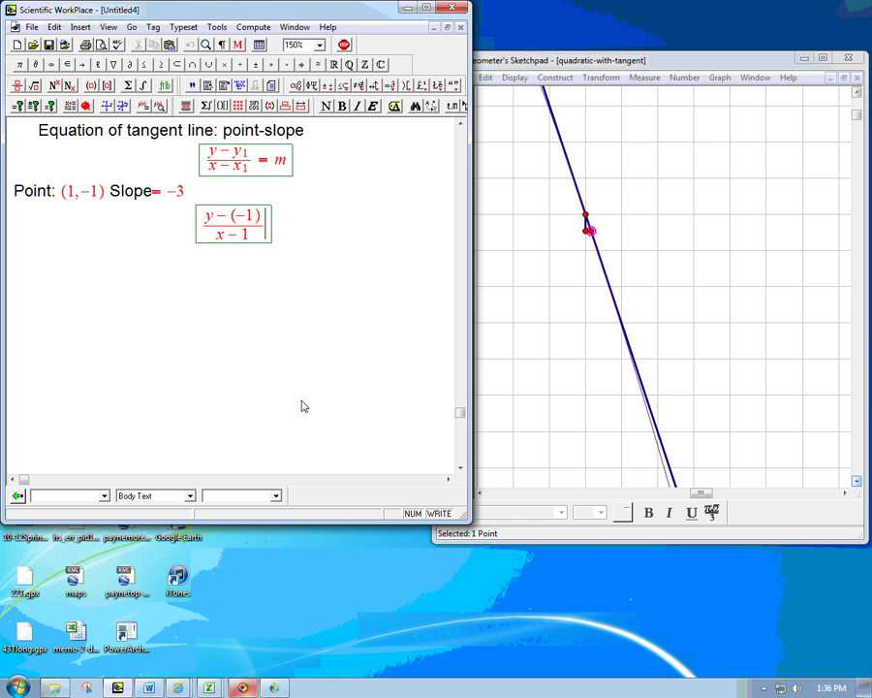
type("=")
type("-3")
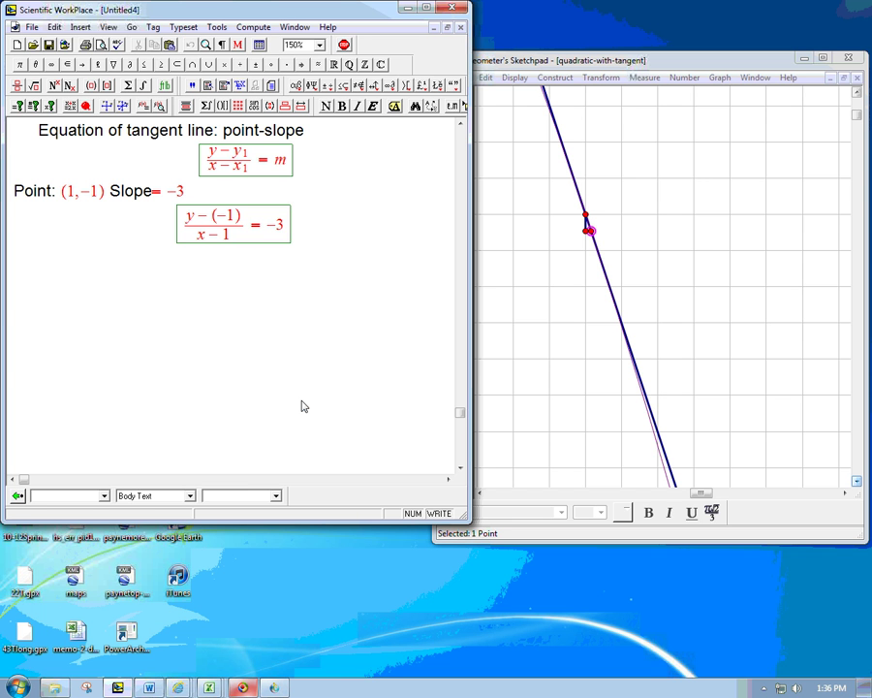
Add rows y + 1 = −3(x − 1), = −3x + 3, and y = −3x + 2
key("Return")
type("y+1=")
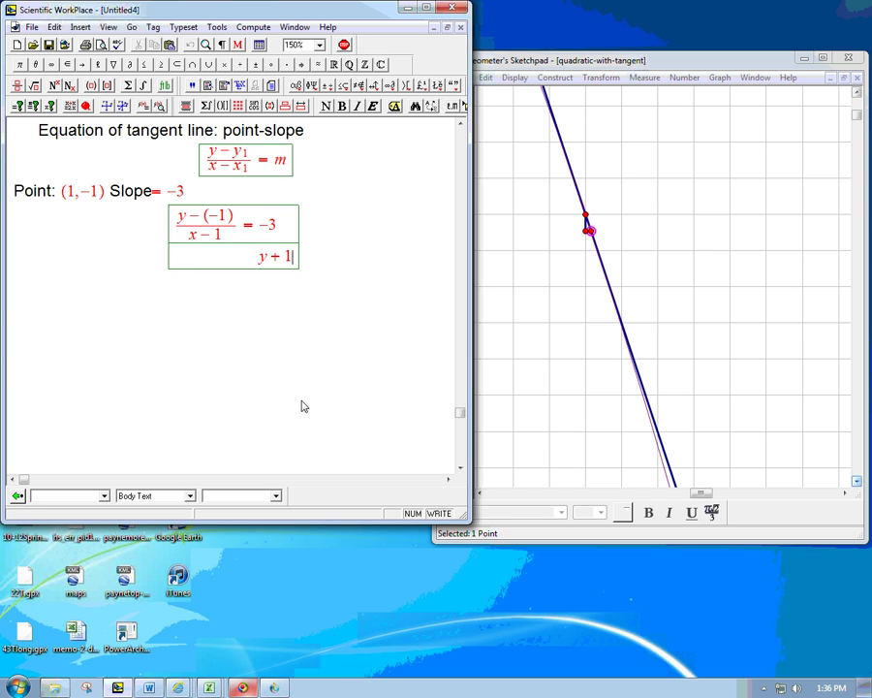
type("-")
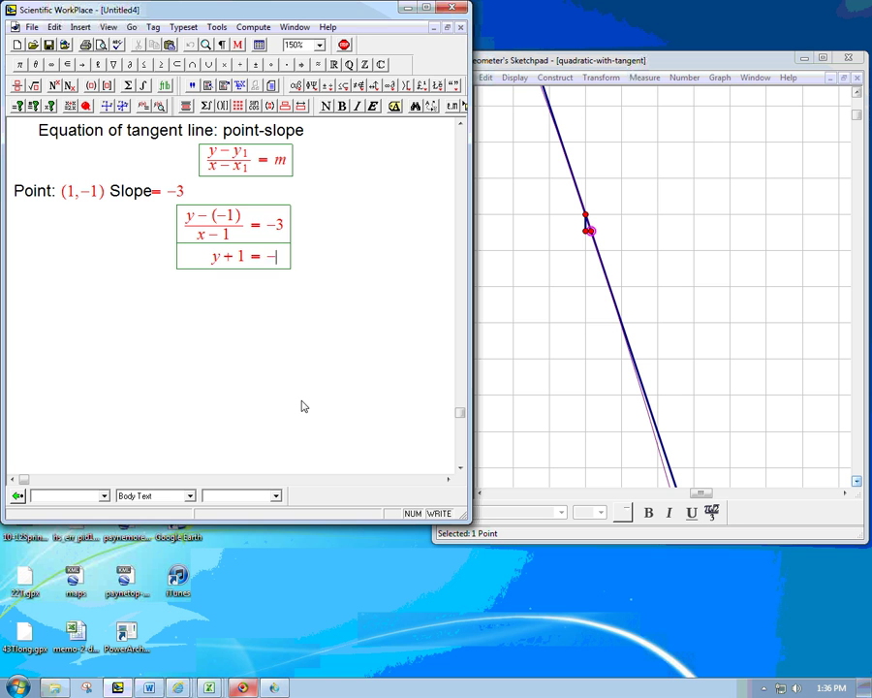
type("3(x-1")
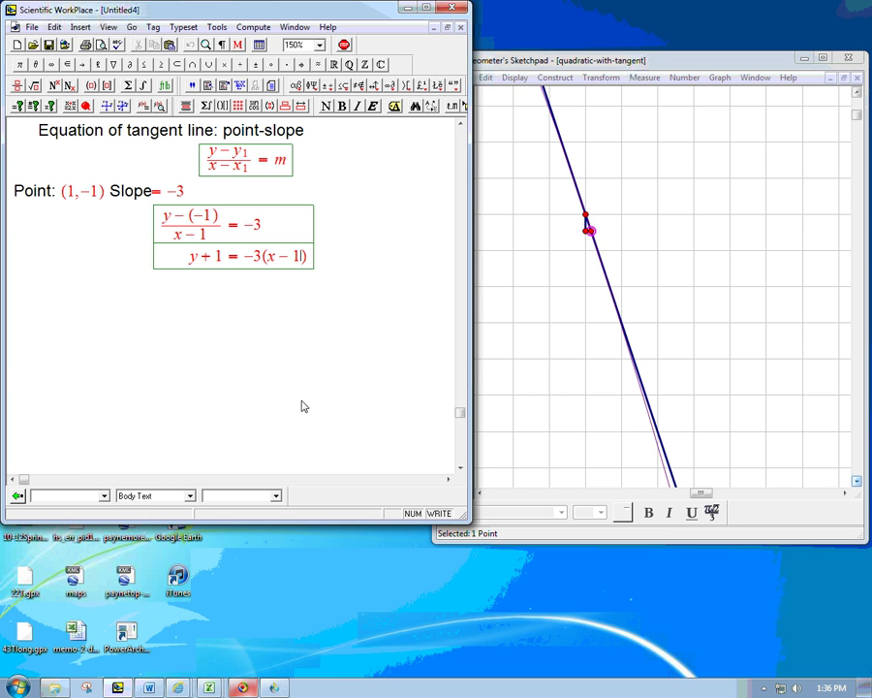
key("Return")
type("= ")
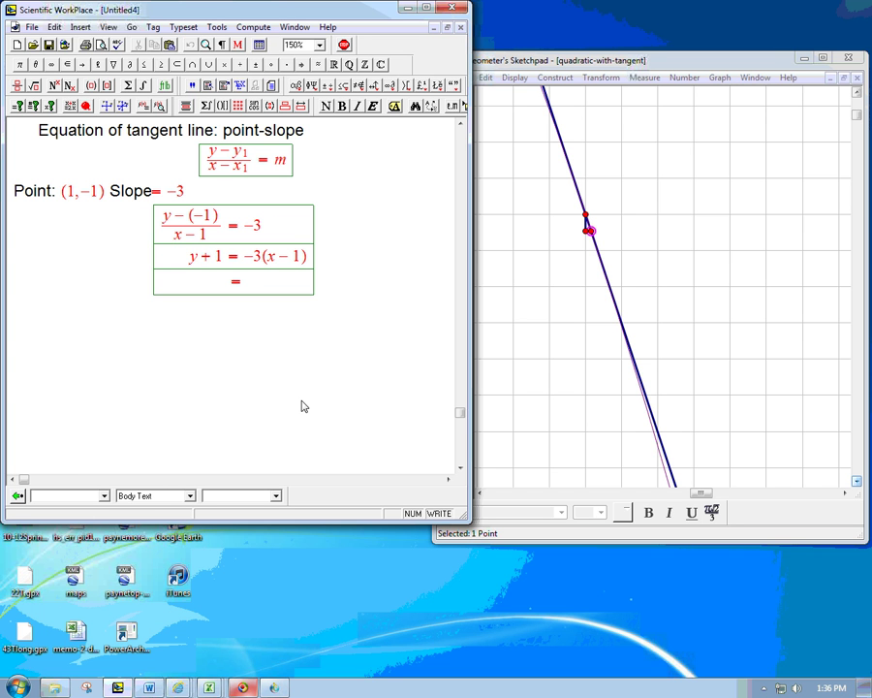
type("-3x + 3")
key("Return")
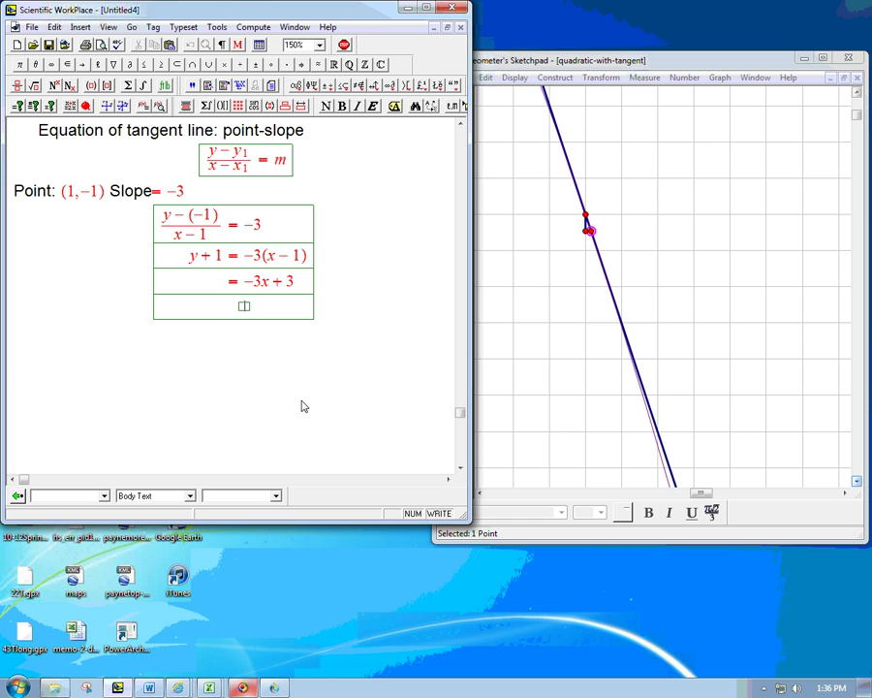
type("y=-3x+2")
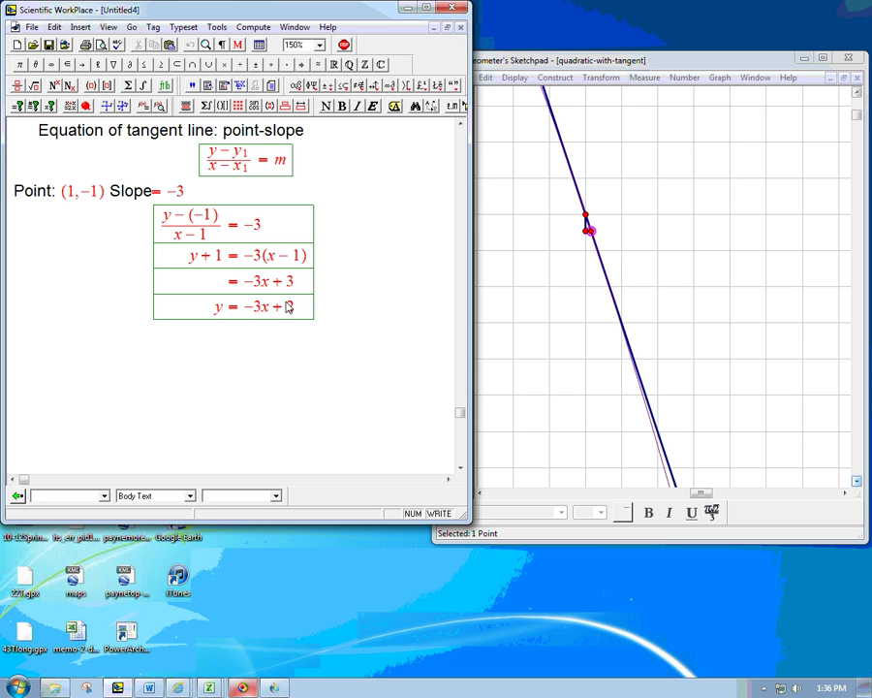
scroll(288, 307, "up", 5)
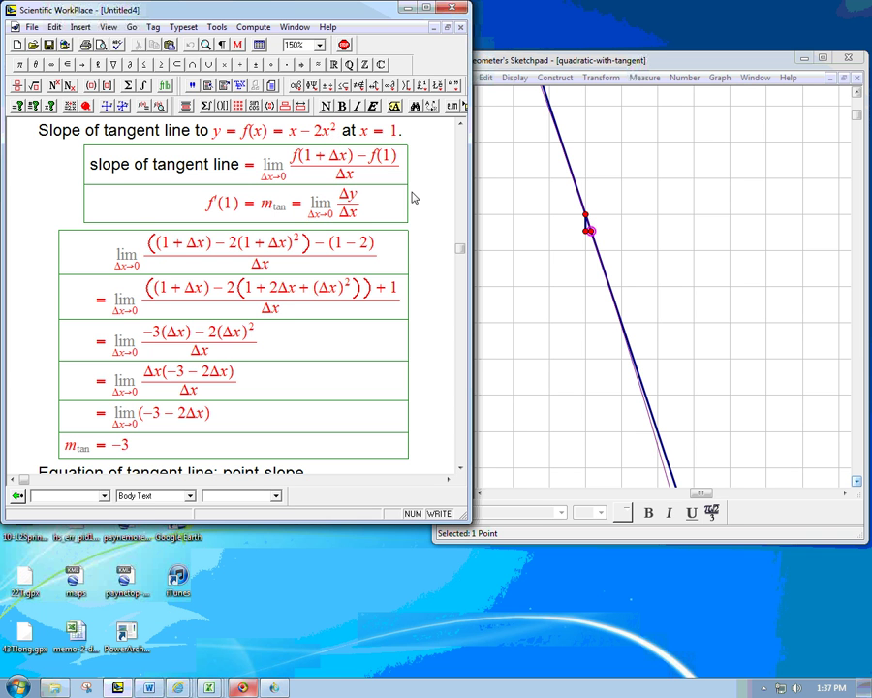
left_click(460, 403)
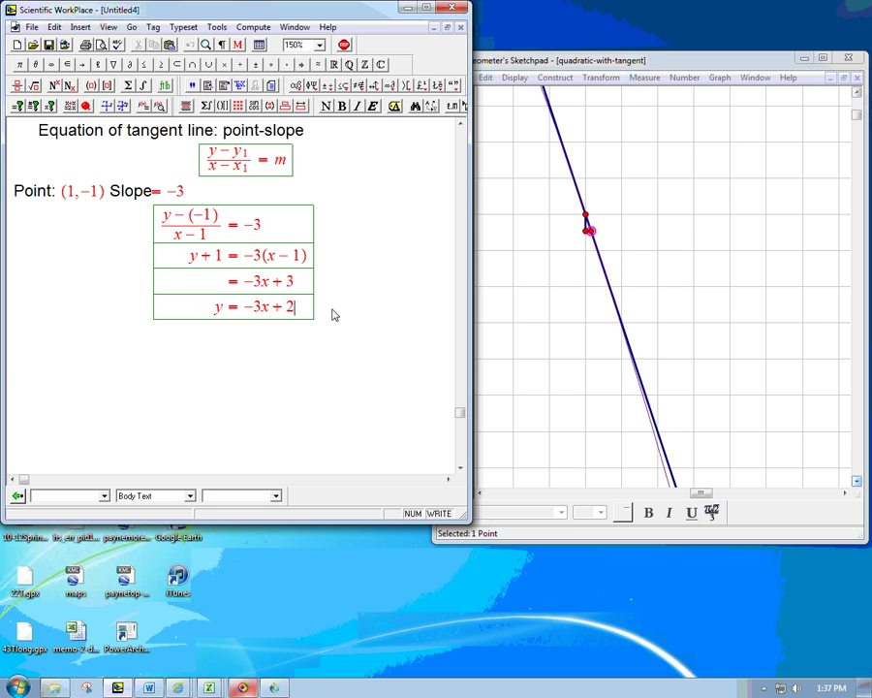
left_click(463, 151)
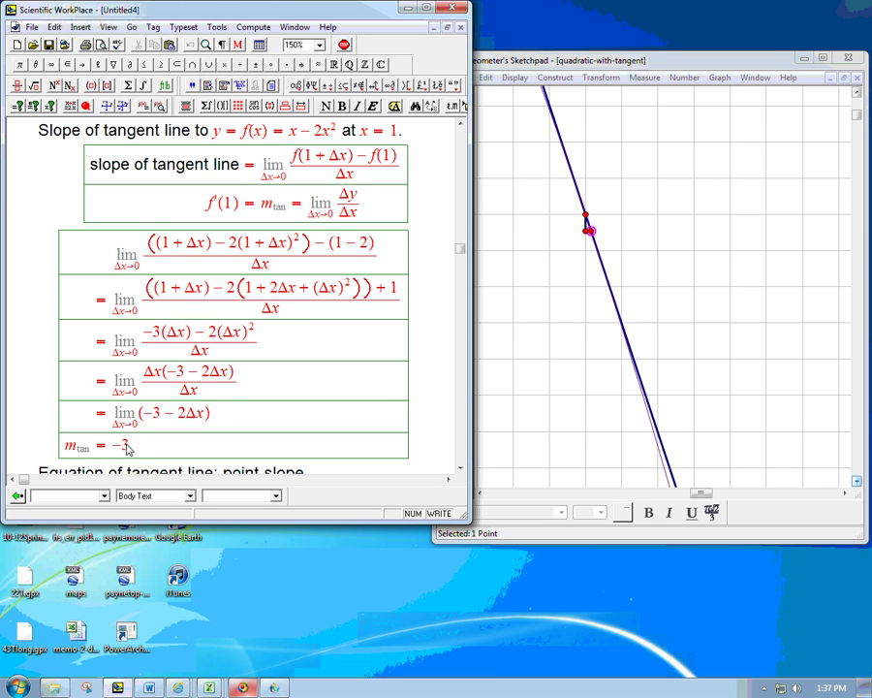
scroll(461, 455, "down", 7)
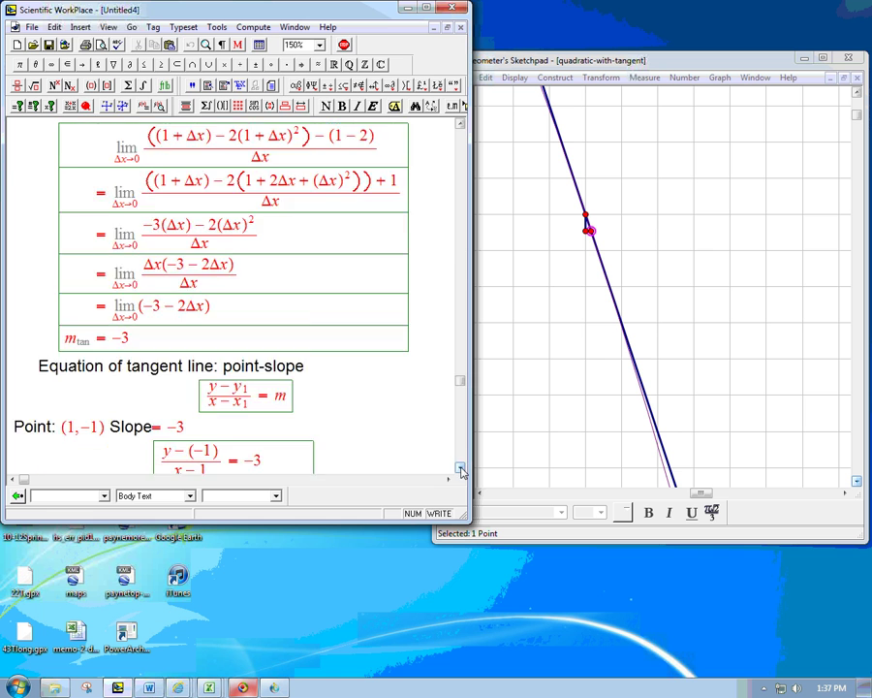